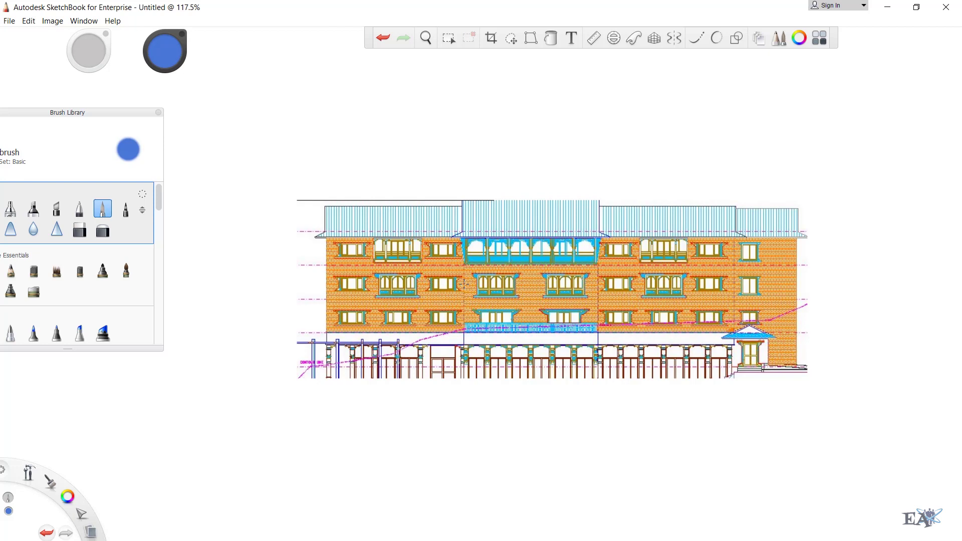
Draw a blue bracket beside the upper floors and lines above and below the open ground floor.
{"action": "mouse_move", "coordinate": [320, 245]}
{"action": "left_mouse_down"}
{"action": "mouse_move", "coordinate": [304, 274]}
{"action": "mouse_move", "coordinate": [323, 308]}
{"action": "mouse_move", "coordinate": [315, 400]}
{"action": "left_mouse_up"}
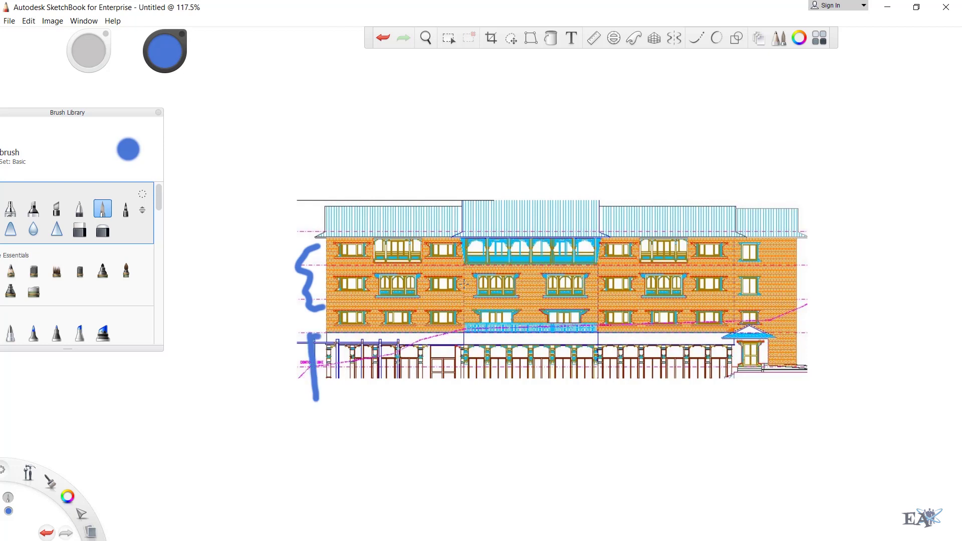
{"action": "left_click_drag", "start_coordinate": [314, 333], "coordinate": [426, 341]}
{"action": "left_click_drag", "start_coordinate": [323, 392], "coordinate": [511, 390]}
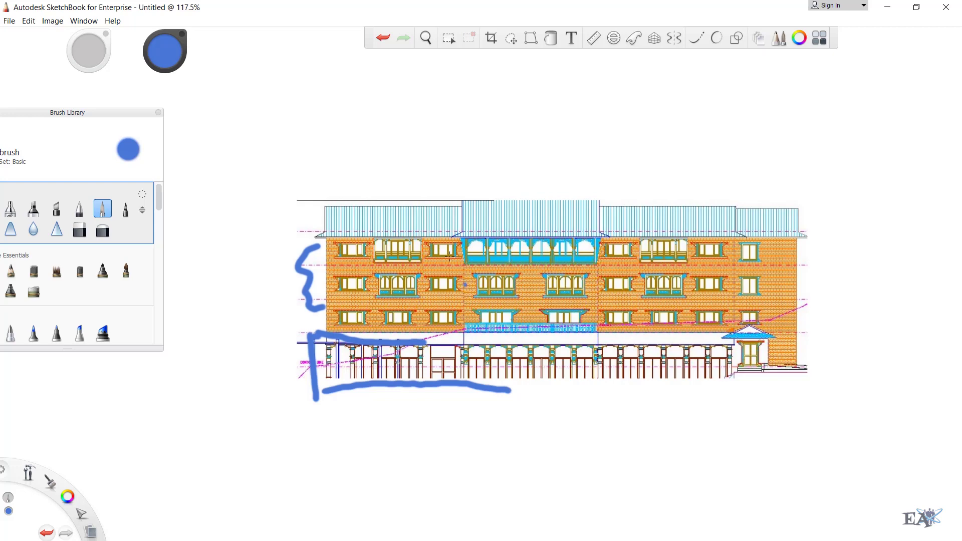
Draw a blue ground line below the elevation with hatching for the fixed support.
{"action": "scroll", "coordinate": [411, 154], "scroll_direction": "down", "scroll_amount": 5}
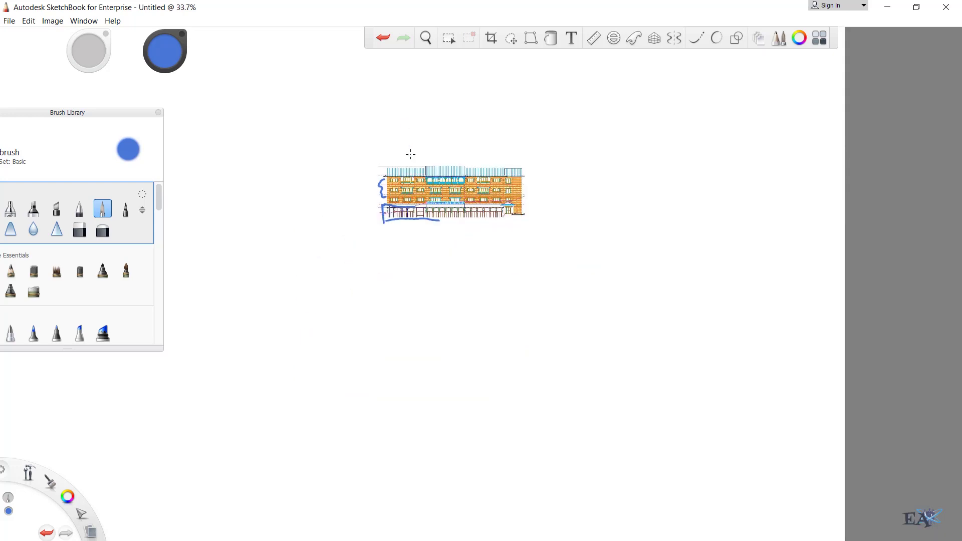
{"action": "scroll", "coordinate": [419, 262], "scroll_direction": "down", "scroll_amount": 3}
{"action": "scroll", "coordinate": [393, 286], "scroll_direction": "up", "scroll_amount": 5}
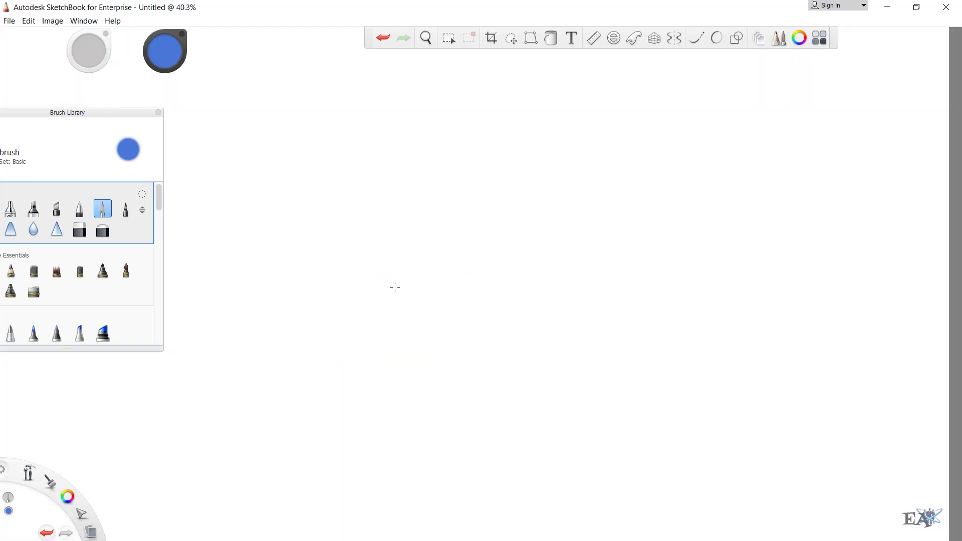
{"action": "scroll", "coordinate": [395, 287], "scroll_direction": "down", "scroll_amount": 1}
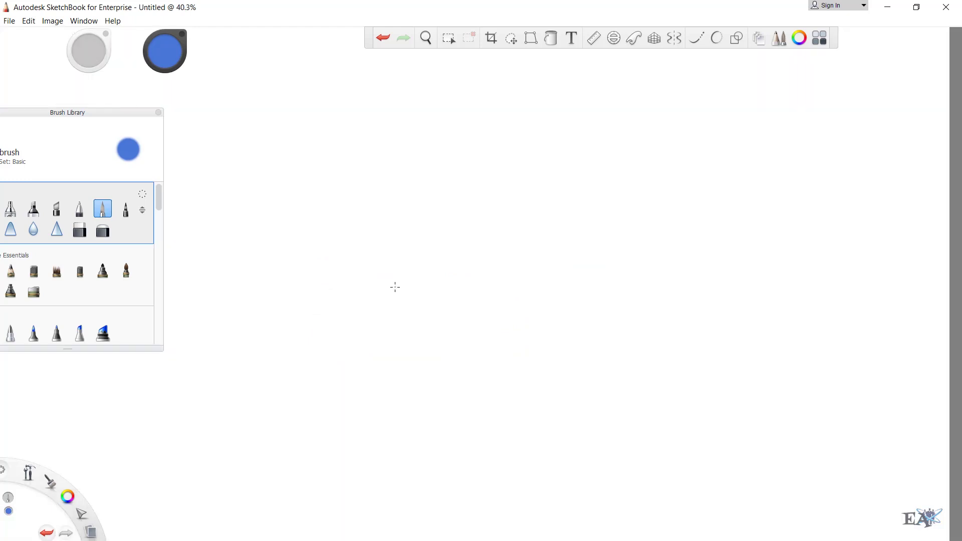
{"action": "mouse_move", "coordinate": [318, 369]}
{"action": "left_mouse_down"}
{"action": "mouse_move", "coordinate": [490, 360]}
{"action": "mouse_move", "coordinate": [630, 370]}
{"action": "left_mouse_up"}
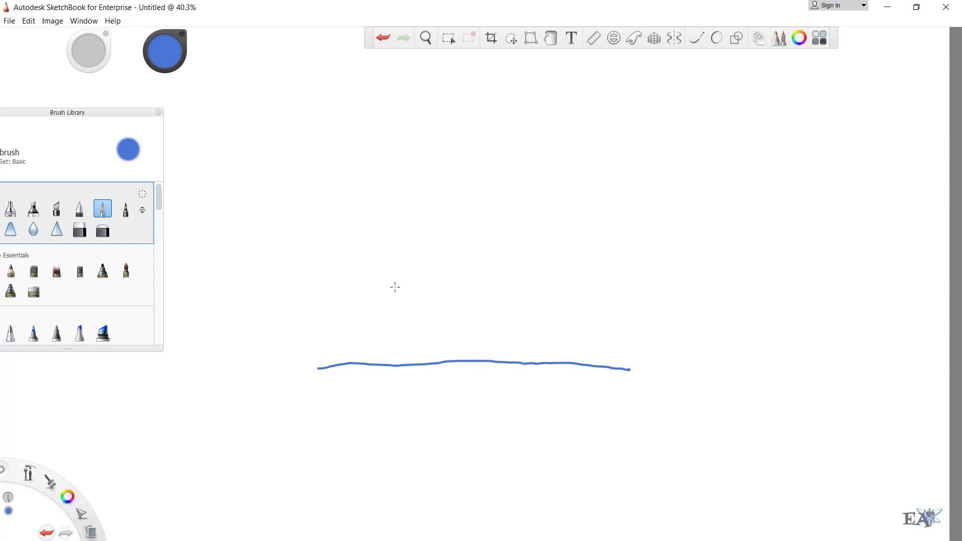
{"action": "left_click_drag", "start_coordinate": [331, 369], "coordinate": [321, 390]}
{"action": "mouse_move", "coordinate": [323, 374]}
{"action": "left_mouse_down"}
{"action": "mouse_move", "coordinate": [355, 385]}
{"action": "mouse_move", "coordinate": [339, 394]}
{"action": "left_mouse_up"}
{"action": "left_click_drag", "start_coordinate": [349, 379], "coordinate": [374, 388]}
Draw the frame's columns and roof, two floor lines, and a load arrow labelled P.
{"action": "mouse_move", "coordinate": [388, 164]}
{"action": "left_mouse_down"}
{"action": "mouse_move", "coordinate": [401, 367]}
{"action": "mouse_move", "coordinate": [411, 164]}
{"action": "mouse_move", "coordinate": [546, 151]}
{"action": "mouse_move", "coordinate": [562, 365]}
{"action": "left_mouse_up"}
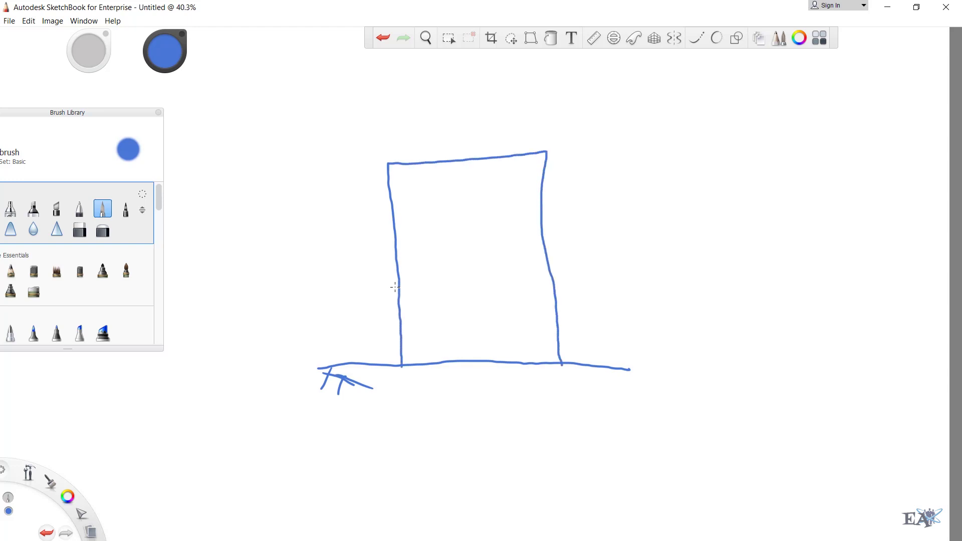
{"action": "left_click_drag", "start_coordinate": [402, 250], "coordinate": [546, 251]}
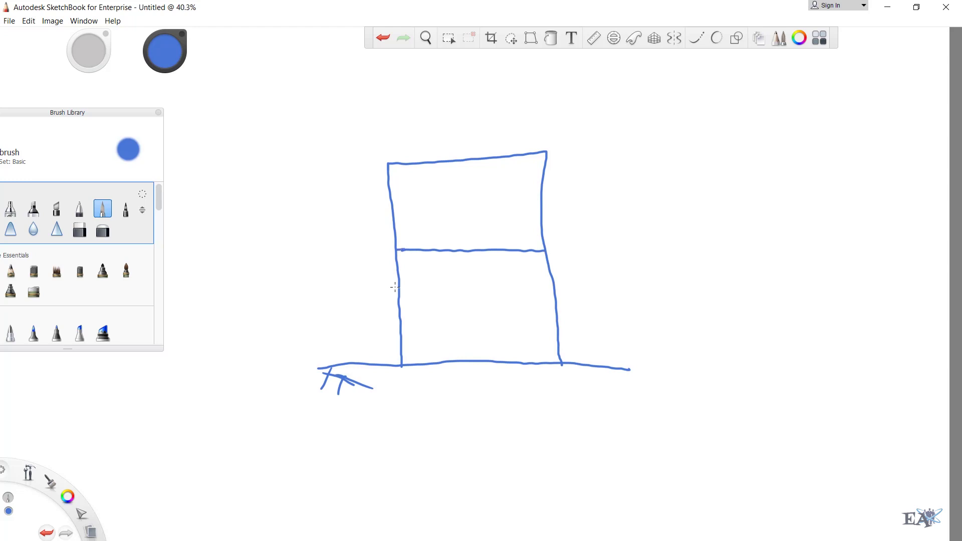
{"action": "left_click_drag", "start_coordinate": [401, 304], "coordinate": [561, 298]}
{"action": "mouse_move", "coordinate": [305, 176]}
{"action": "left_mouse_down"}
{"action": "mouse_move", "coordinate": [368, 177]}
{"action": "mouse_move", "coordinate": [359, 192]}
{"action": "left_mouse_up"}
{"action": "mouse_move", "coordinate": [273, 161]}
{"action": "left_mouse_down"}
{"action": "mouse_move", "coordinate": [271, 206]}
{"action": "mouse_move", "coordinate": [271, 177]}
{"action": "left_mouse_up"}
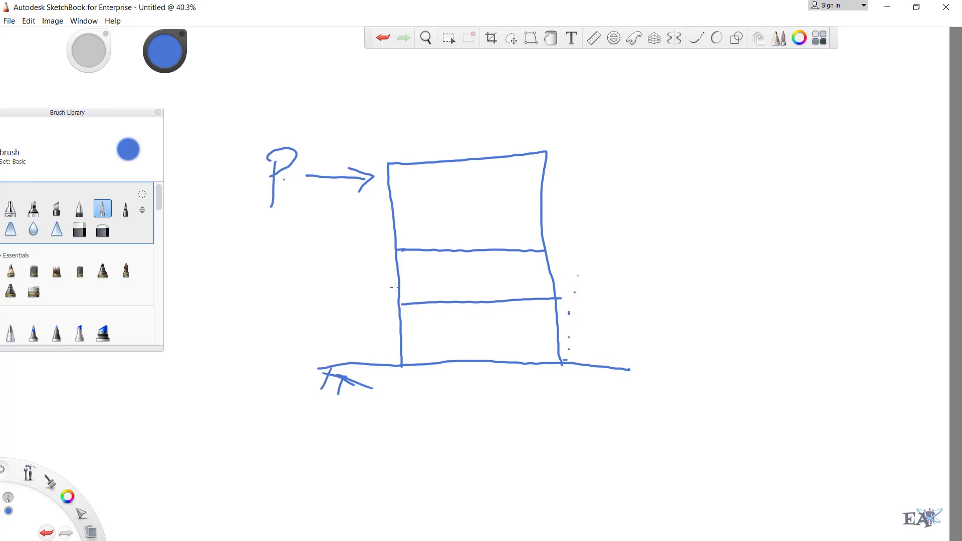
In red, draw the deflected column and join each floor to it.
{"action": "left_click_drag", "start_coordinate": [580, 249], "coordinate": [601, 153]}
{"action": "left_click", "coordinate": [165, 50]}
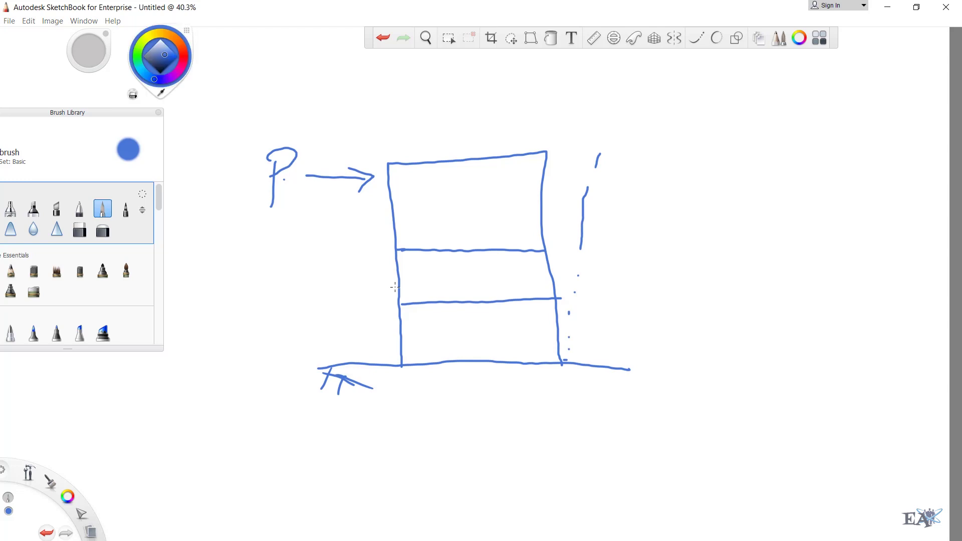
{"action": "left_click", "coordinate": [184, 53]}
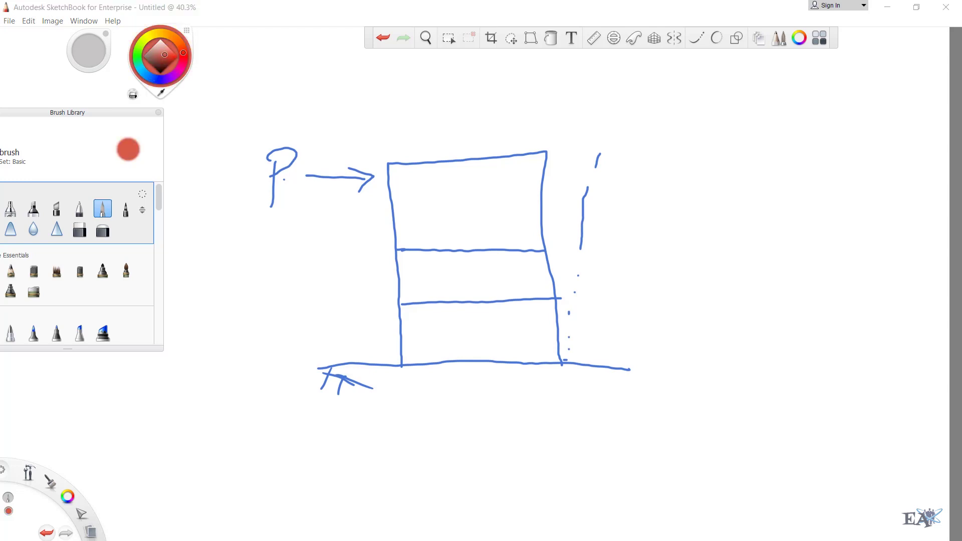
{"action": "left_click_drag", "start_coordinate": [600, 146], "coordinate": [568, 351]}
{"action": "left_click_drag", "start_coordinate": [547, 151], "coordinate": [604, 148]}
{"action": "left_click_drag", "start_coordinate": [546, 250], "coordinate": [578, 249]}
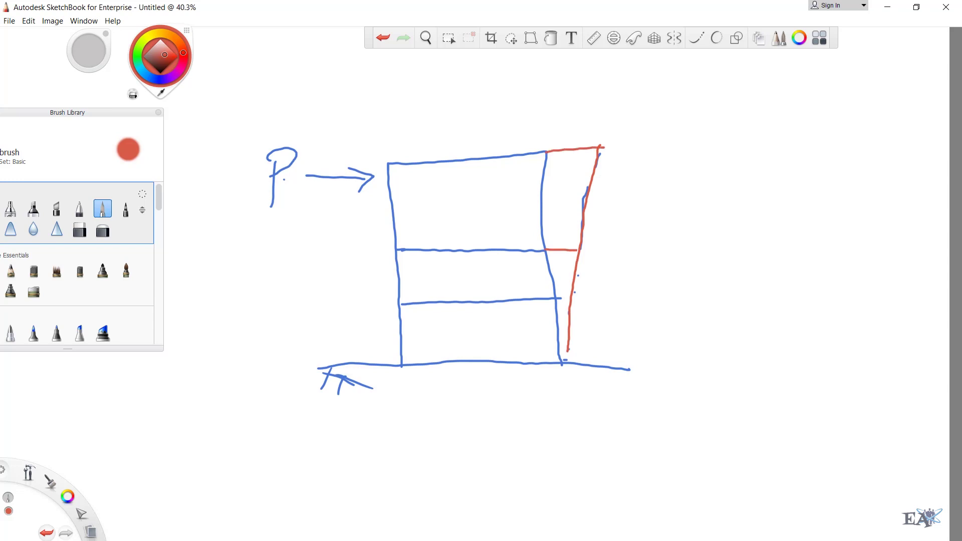
{"action": "left_click_drag", "start_coordinate": [564, 298], "coordinate": [556, 300]}
Undo the last change and draw a second blue frame with two floor lines on a ground line.
{"action": "key", "text": "ctrl+z"}
{"action": "scroll", "coordinate": [564, 447], "scroll_direction": "down", "scroll_amount": 3}
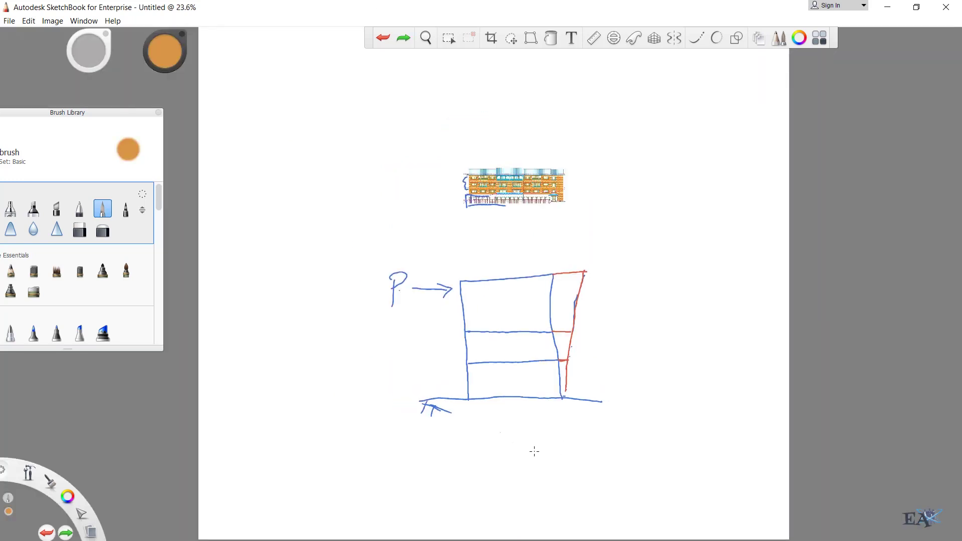
{"action": "scroll", "coordinate": [635, 369], "scroll_direction": "up", "scroll_amount": 4}
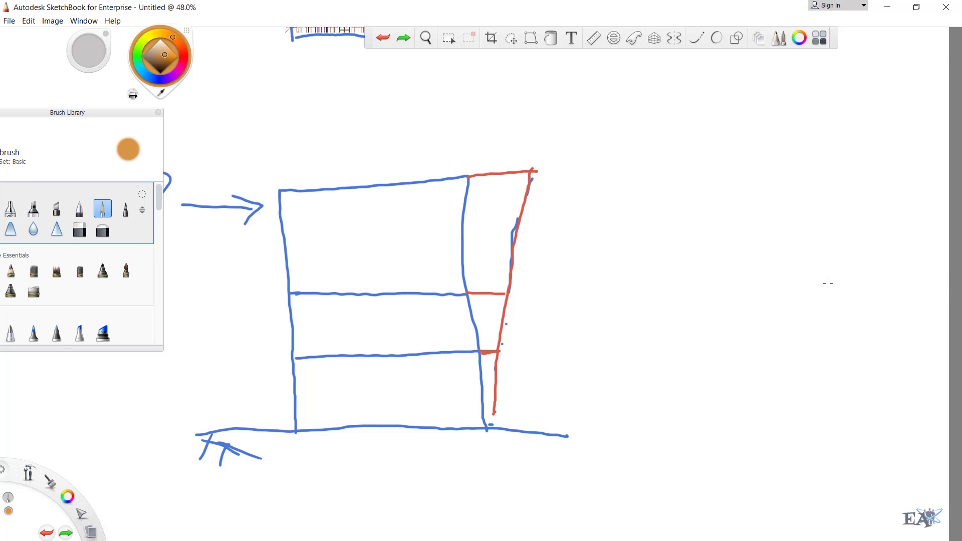
{"action": "key", "text": "ctrl+z"}
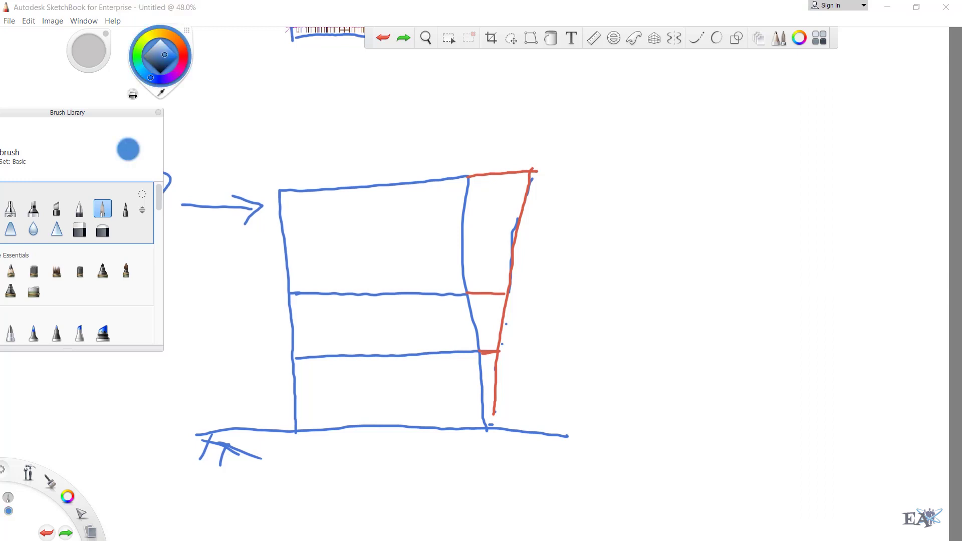
{"action": "left_click_drag", "start_coordinate": [620, 442], "coordinate": [885, 440]}
{"action": "left_click_drag", "start_coordinate": [652, 159], "coordinate": [685, 439]}
{"action": "mouse_move", "coordinate": [653, 157]}
{"action": "left_mouse_down"}
{"action": "mouse_move", "coordinate": [745, 155]}
{"action": "mouse_move", "coordinate": [817, 200]}
{"action": "mouse_move", "coordinate": [852, 438]}
{"action": "left_mouse_up"}
{"action": "left_click_drag", "start_coordinate": [656, 282], "coordinate": [838, 278]}
{"action": "left_click_drag", "start_coordinate": [676, 369], "coordinate": [847, 361]}
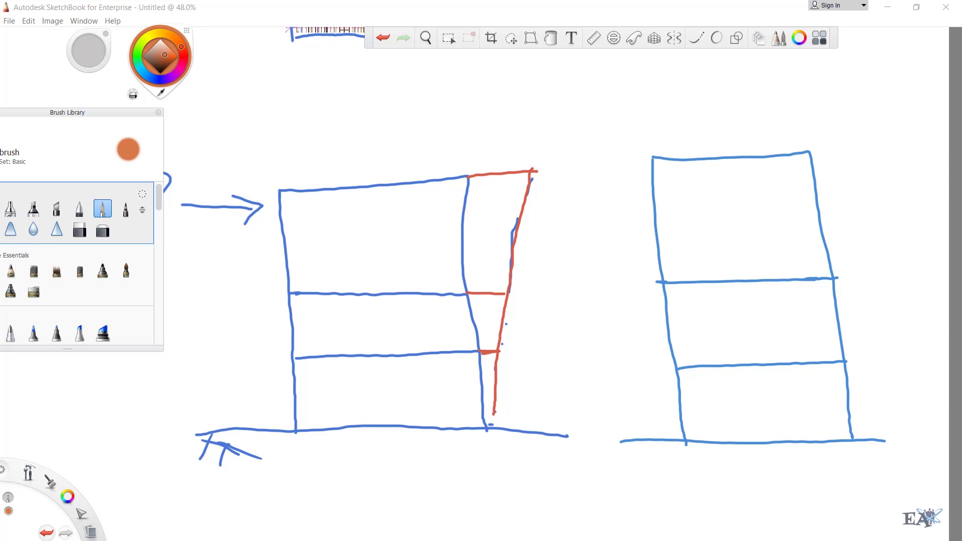
Cross-hatch the second frame's top and middle storeys in orange.
{"action": "left_click_drag", "start_coordinate": [742, 169], "coordinate": [678, 232]}
{"action": "left_click_drag", "start_coordinate": [768, 180], "coordinate": [684, 280]}
{"action": "left_click_drag", "start_coordinate": [791, 202], "coordinate": [748, 269]}
{"action": "left_click_drag", "start_coordinate": [688, 204], "coordinate": [763, 254]}
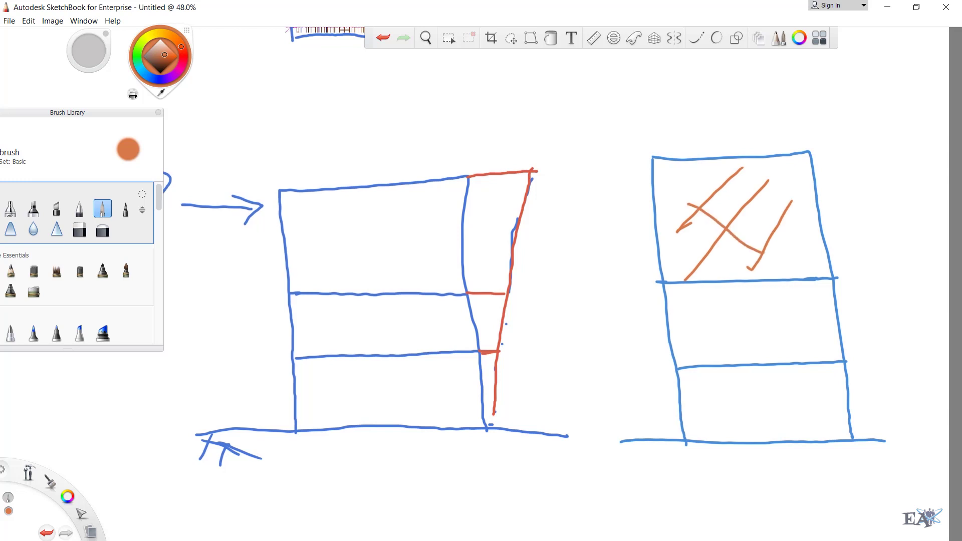
{"action": "left_click_drag", "start_coordinate": [724, 184], "coordinate": [794, 246]}
{"action": "mouse_move", "coordinate": [760, 303]}
{"action": "left_mouse_down"}
{"action": "mouse_move", "coordinate": [701, 360]}
{"action": "mouse_move", "coordinate": [735, 366]}
{"action": "left_mouse_up"}
{"action": "left_click_drag", "start_coordinate": [817, 308], "coordinate": [784, 356]}
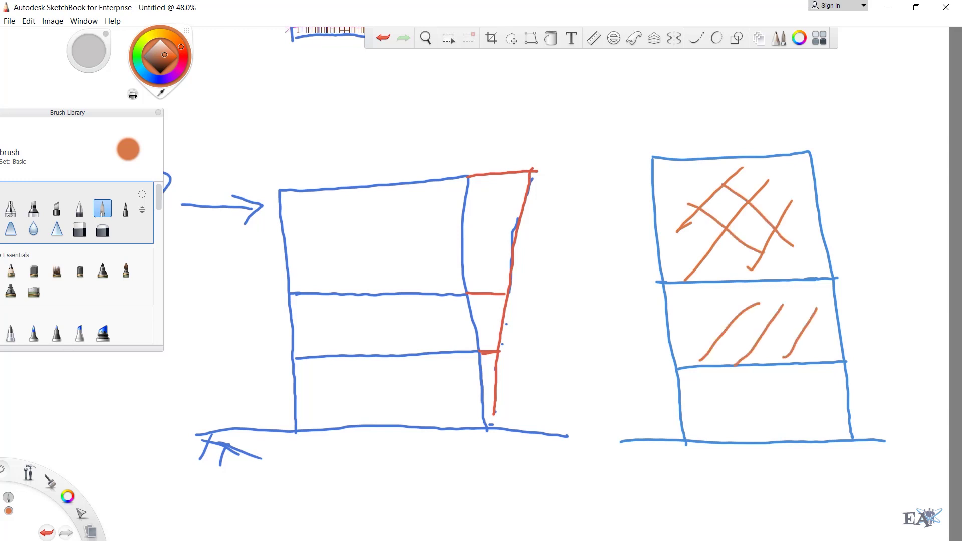
{"action": "left_click_drag", "start_coordinate": [715, 329], "coordinate": [793, 356]}
{"action": "left_click_drag", "start_coordinate": [722, 311], "coordinate": [814, 330]}
{"action": "left_click", "coordinate": [139, 50]}
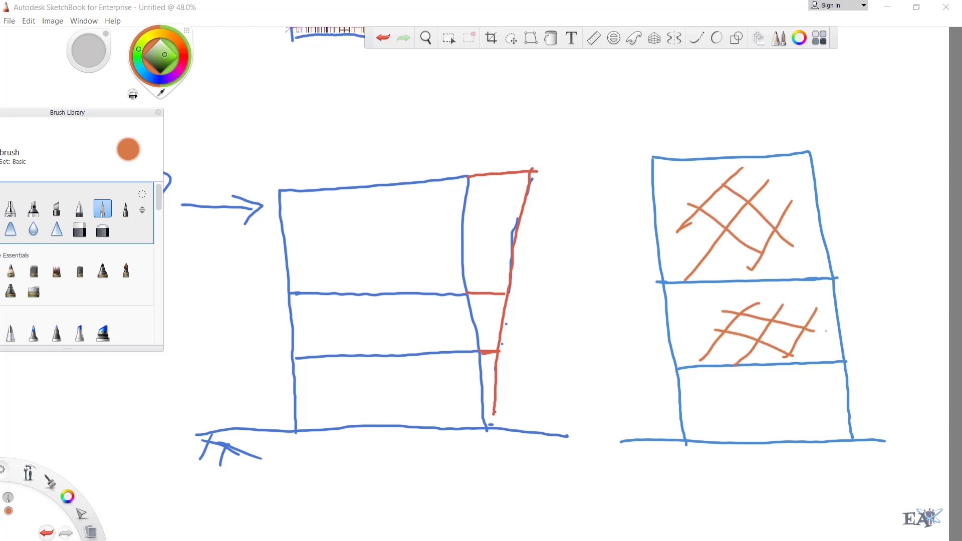
Draw a green P load arrow at the second frame and a yellow-green outline around its infilled storeys.
{"action": "mouse_move", "coordinate": [569, 169]}
{"action": "left_mouse_down"}
{"action": "mouse_move", "coordinate": [641, 153]}
{"action": "mouse_move", "coordinate": [623, 192]}
{"action": "left_mouse_up"}
{"action": "mouse_move", "coordinate": [580, 125]}
{"action": "left_mouse_down"}
{"action": "mouse_move", "coordinate": [583, 156]}
{"action": "mouse_move", "coordinate": [571, 132]}
{"action": "left_mouse_up"}
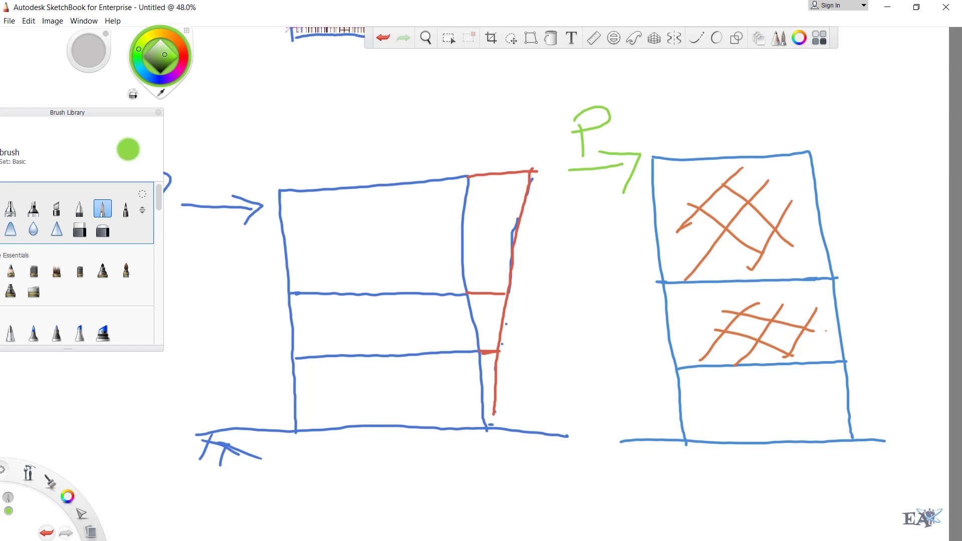
{"action": "left_click", "coordinate": [143, 42]}
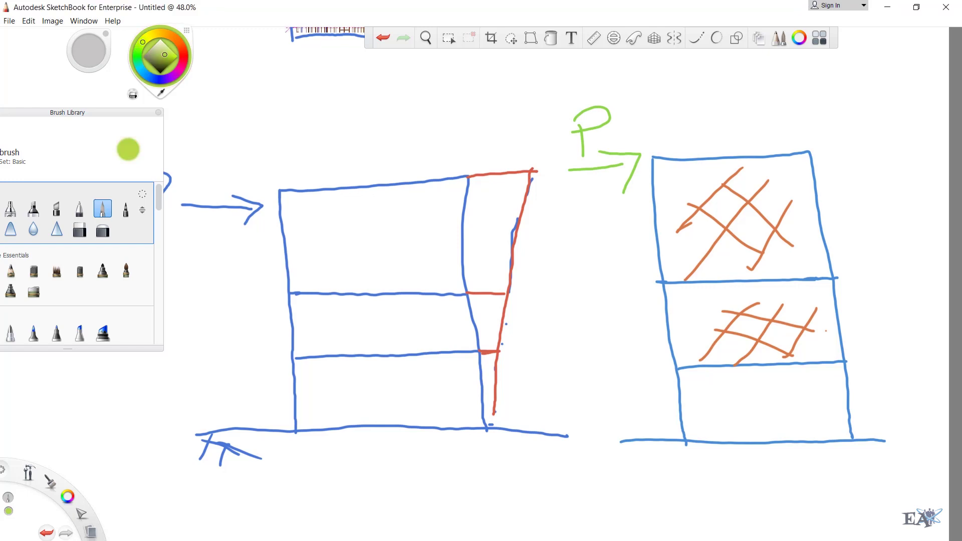
{"action": "mouse_move", "coordinate": [642, 368]}
{"action": "left_mouse_down"}
{"action": "mouse_move", "coordinate": [828, 368]}
{"action": "mouse_move", "coordinate": [859, 314]}
{"action": "mouse_move", "coordinate": [846, 167]}
{"action": "mouse_move", "coordinate": [708, 116]}
{"action": "mouse_move", "coordinate": [637, 133]}
{"action": "mouse_move", "coordinate": [646, 369]}
{"action": "left_mouse_up"}
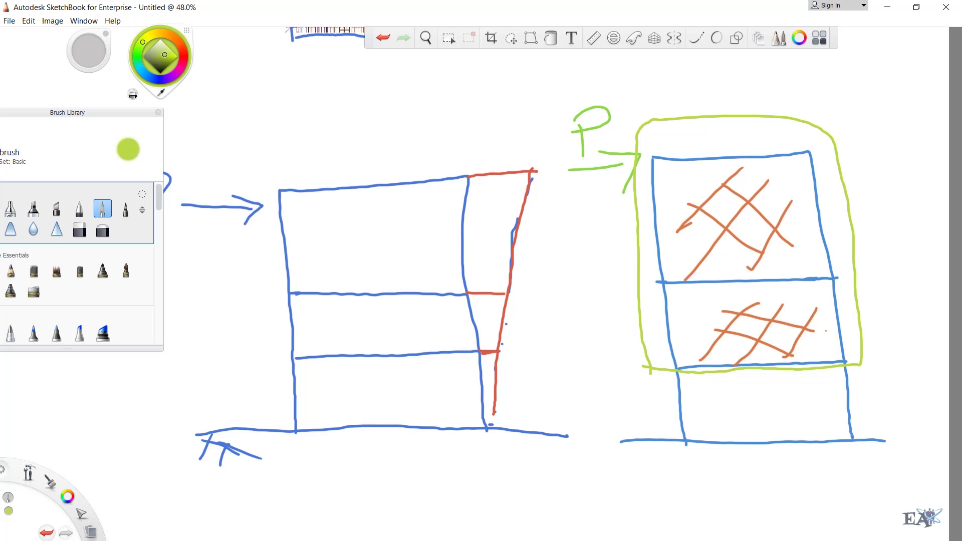
Draw a small third frame with a floor line, slanted ground-storey columns and a P load arrow.
{"action": "scroll", "coordinate": [391, 256], "scroll_direction": "down", "scroll_amount": 3}
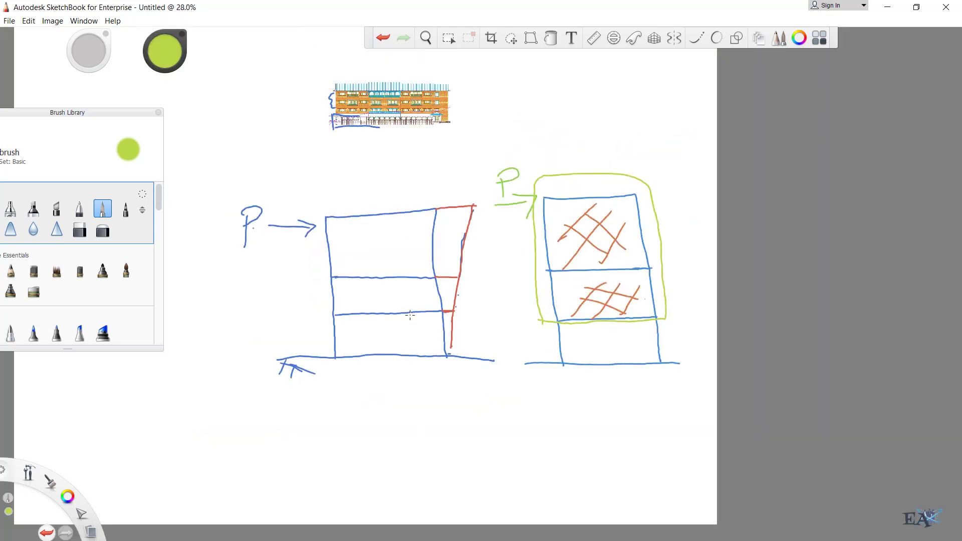
{"action": "scroll", "coordinate": [410, 315], "scroll_direction": "up", "scroll_amount": 2}
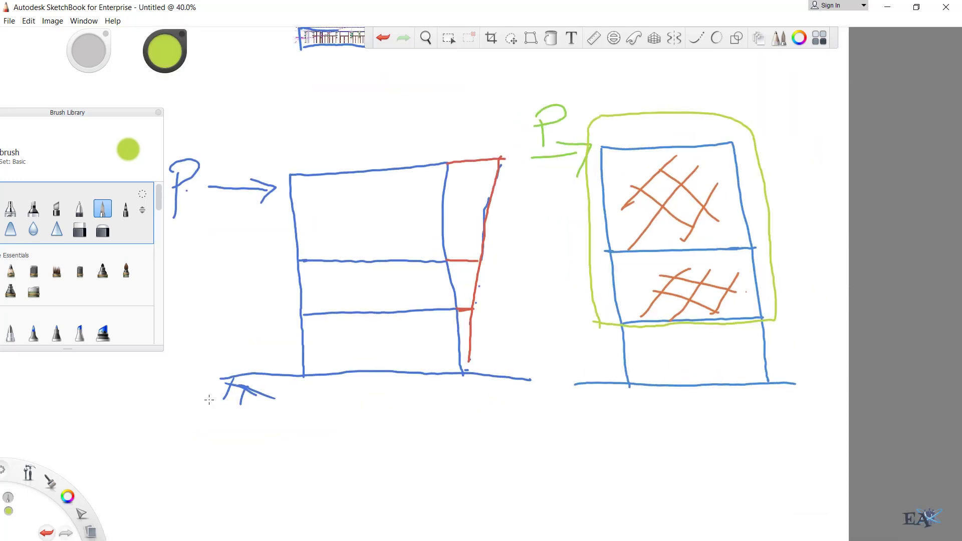
{"action": "key", "text": "ctrl+z"}
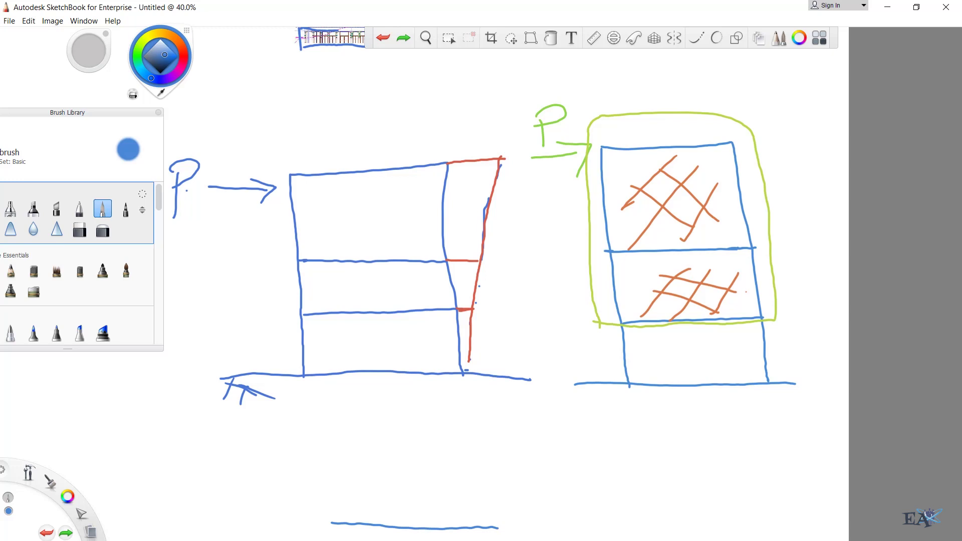
{"action": "left_click_drag", "start_coordinate": [387, 424], "coordinate": [378, 469]}
{"action": "left_click_drag", "start_coordinate": [473, 421], "coordinate": [466, 468]}
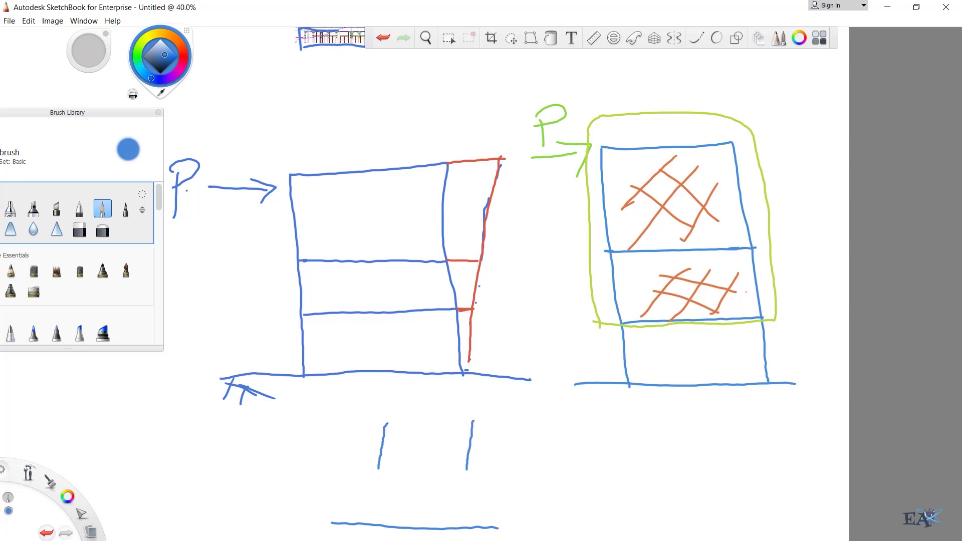
{"action": "left_click_drag", "start_coordinate": [378, 470], "coordinate": [467, 473]}
{"action": "left_click_drag", "start_coordinate": [386, 426], "coordinate": [475, 427]}
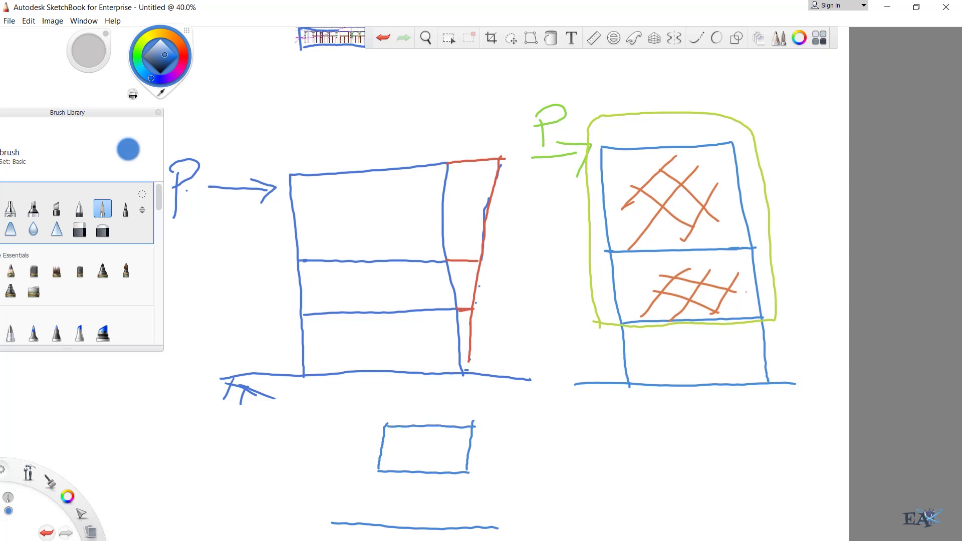
{"action": "left_click_drag", "start_coordinate": [379, 446], "coordinate": [469, 445]}
{"action": "left_click_drag", "start_coordinate": [376, 472], "coordinate": [341, 521]}
{"action": "left_click_drag", "start_coordinate": [465, 471], "coordinate": [425, 529]}
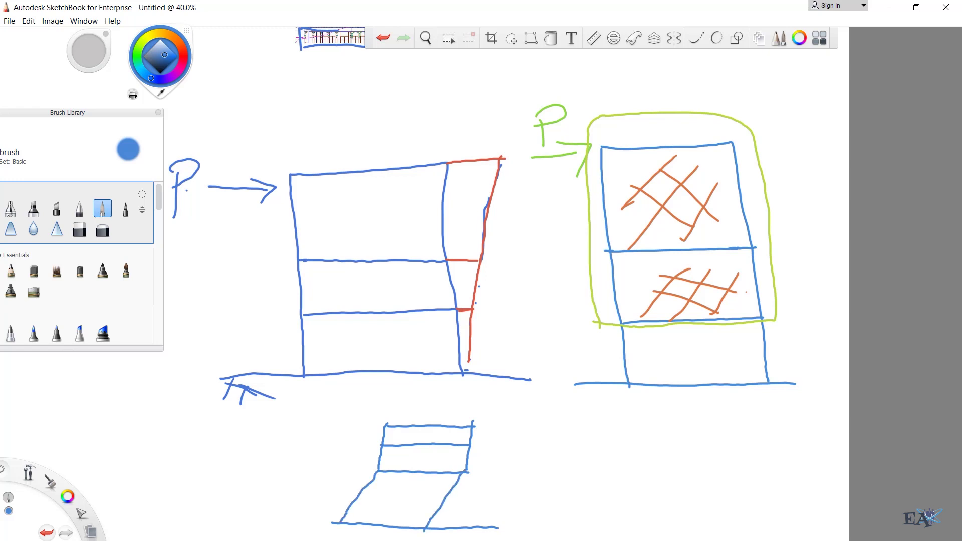
{"action": "mouse_move", "coordinate": [314, 427]}
{"action": "left_mouse_down"}
{"action": "mouse_move", "coordinate": [372, 425]}
{"action": "mouse_move", "coordinate": [361, 436]}
{"action": "left_mouse_up"}
{"action": "mouse_move", "coordinate": [263, 411]}
{"action": "left_mouse_down"}
{"action": "mouse_move", "coordinate": [263, 442]}
{"action": "mouse_move", "coordinate": [264, 426]}
{"action": "left_mouse_up"}
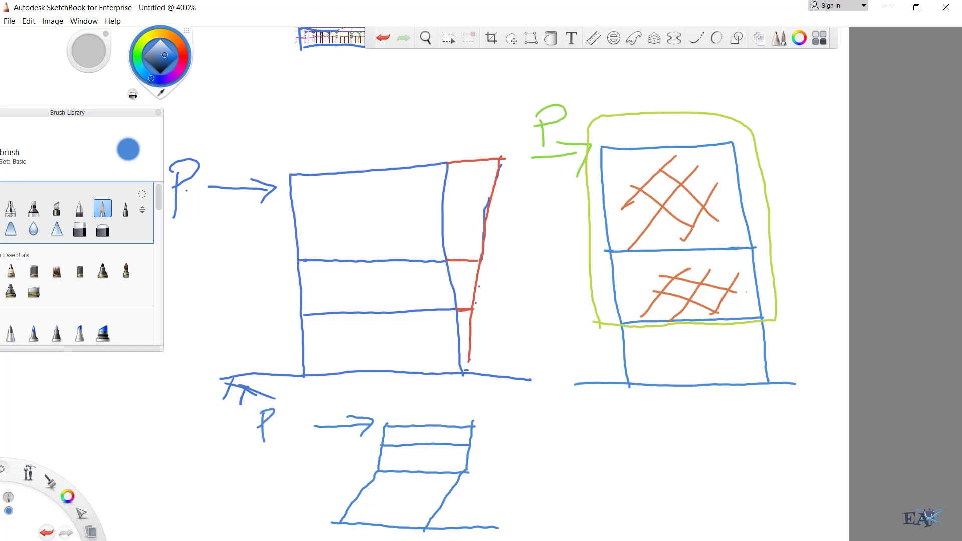
Circle the collapsed bottom storey, add hinge marks inside, and draw a curved arrow rightward.
{"action": "mouse_move", "coordinate": [491, 484]}
{"action": "left_mouse_down"}
{"action": "mouse_move", "coordinate": [359, 467]}
{"action": "mouse_move", "coordinate": [353, 536]}
{"action": "mouse_move", "coordinate": [473, 524]}
{"action": "mouse_move", "coordinate": [493, 486]}
{"action": "left_mouse_up"}
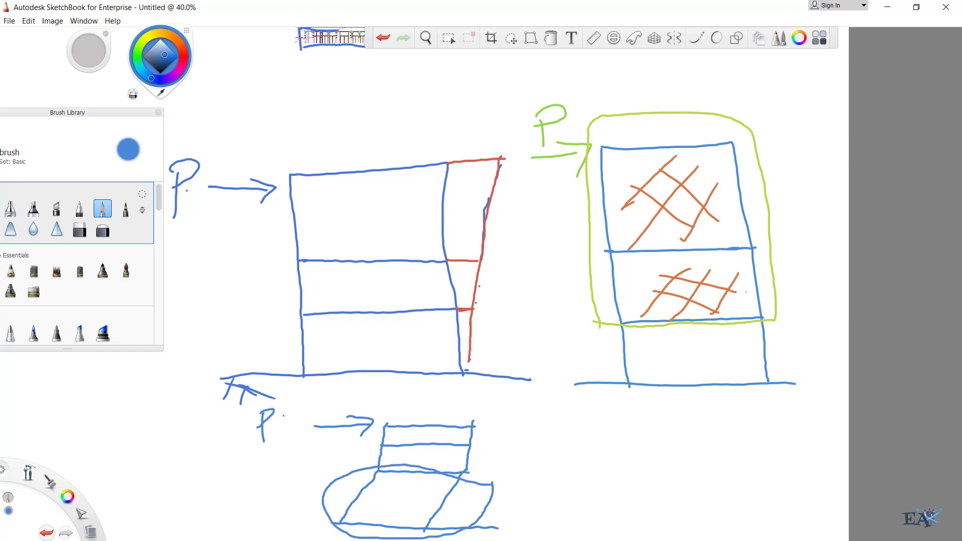
{"action": "left_click_drag", "start_coordinate": [346, 486], "coordinate": [356, 483]}
{"action": "mouse_move", "coordinate": [445, 487]}
{"action": "left_mouse_down"}
{"action": "mouse_move", "coordinate": [430, 521]}
{"action": "mouse_move", "coordinate": [466, 501]}
{"action": "mouse_move", "coordinate": [454, 508]}
{"action": "left_mouse_up"}
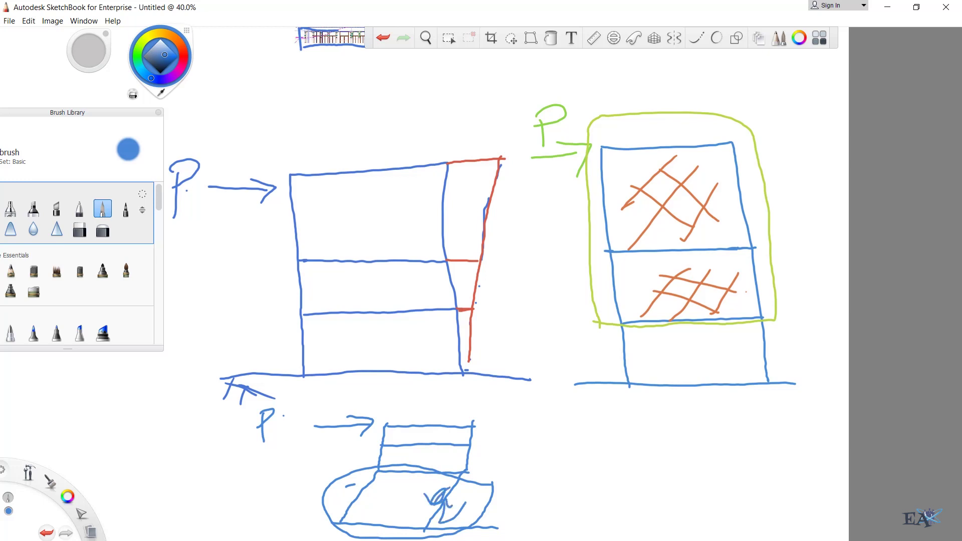
{"action": "left_click_drag", "start_coordinate": [364, 488], "coordinate": [348, 510]}
{"action": "left_click_drag", "start_coordinate": [472, 426], "coordinate": [594, 498]}
{"action": "left_click_drag", "start_coordinate": [591, 457], "coordinate": [587, 505]}
{"action": "left_click", "coordinate": [609, 496]}
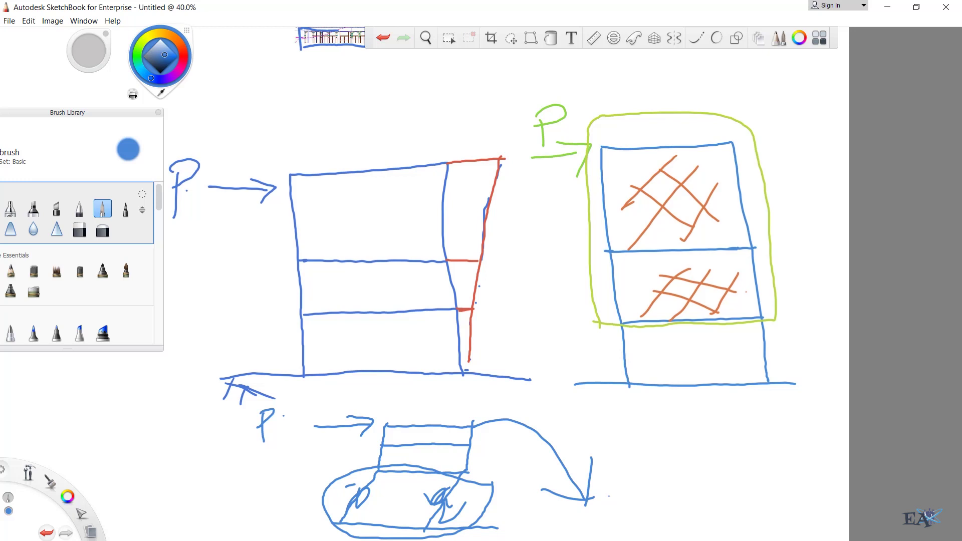
Handwrite and underline 'soft storey' at the arrow tip, then retrace the small frame's side edges.
{"action": "mouse_move", "coordinate": [659, 438]}
{"action": "left_mouse_down"}
{"action": "mouse_move", "coordinate": [641, 469]}
{"action": "mouse_move", "coordinate": [695, 428]}
{"action": "mouse_move", "coordinate": [693, 497]}
{"action": "left_mouse_up"}
{"action": "left_click_drag", "start_coordinate": [681, 466], "coordinate": [695, 458]}
{"action": "left_click_drag", "start_coordinate": [717, 426], "coordinate": [722, 471]}
{"action": "left_click_drag", "start_coordinate": [709, 447], "coordinate": [730, 432]}
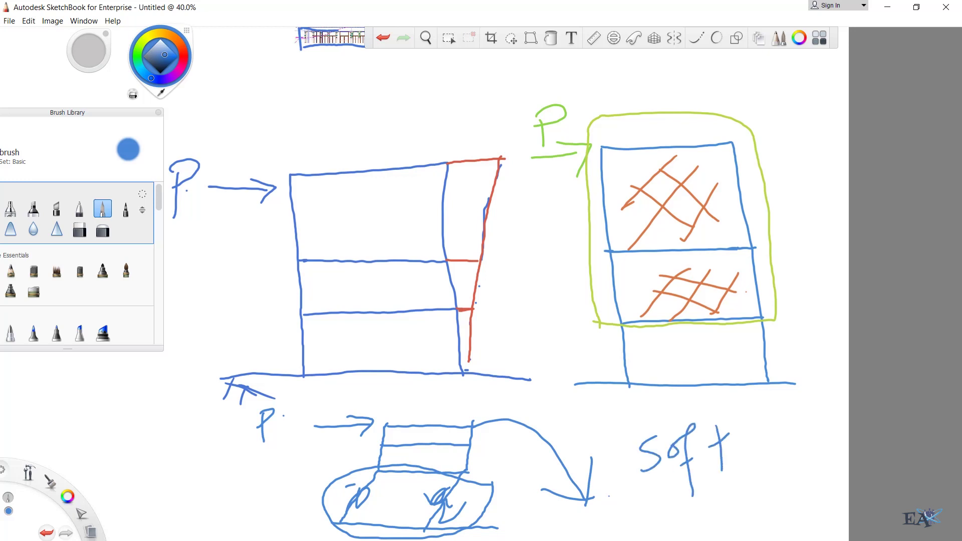
{"action": "left_click_drag", "start_coordinate": [665, 492], "coordinate": [654, 519]}
{"action": "mouse_move", "coordinate": [676, 470]}
{"action": "left_mouse_down"}
{"action": "mouse_move", "coordinate": [681, 519]}
{"action": "mouse_move", "coordinate": [706, 488]}
{"action": "mouse_move", "coordinate": [765, 473]}
{"action": "mouse_move", "coordinate": [777, 525]}
{"action": "mouse_move", "coordinate": [789, 484]}
{"action": "mouse_move", "coordinate": [697, 475]}
{"action": "left_mouse_up"}
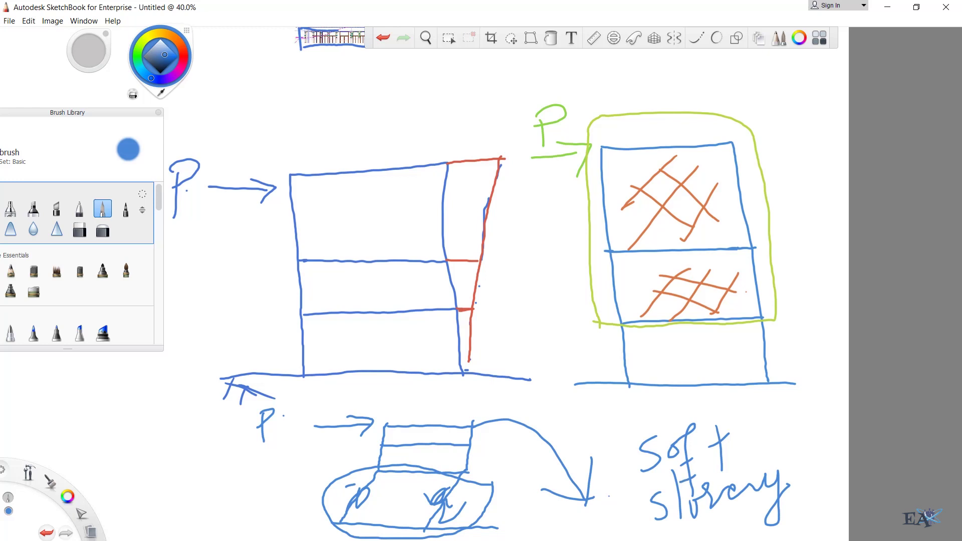
{"action": "left_click_drag", "start_coordinate": [646, 539], "coordinate": [765, 515]}
{"action": "left_click_drag", "start_coordinate": [471, 427], "coordinate": [470, 444]}
{"action": "left_click_drag", "start_coordinate": [383, 427], "coordinate": [373, 476]}
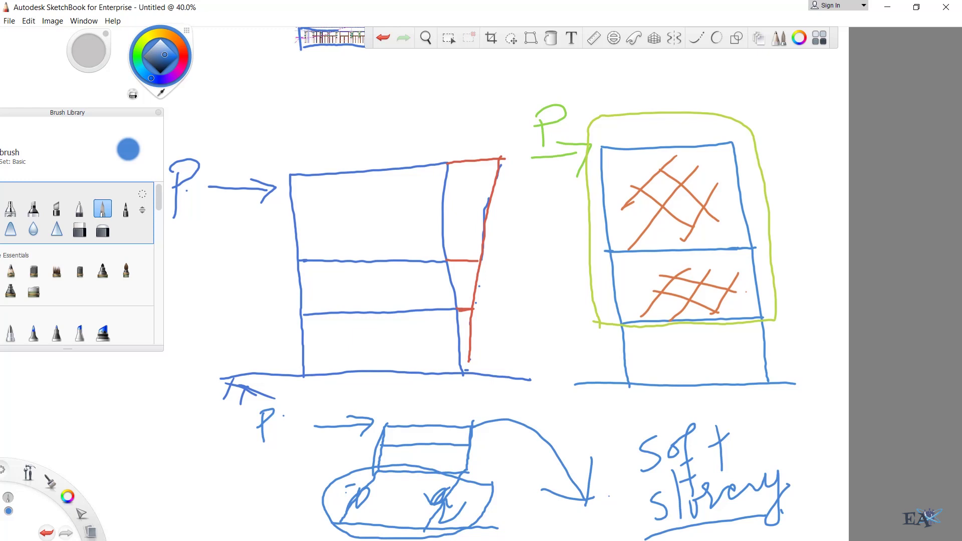
Write G and F in the left frame's storeys and hatch its ground storey.
{"action": "mouse_move", "coordinate": [373, 332]}
{"action": "left_mouse_down"}
{"action": "mouse_move", "coordinate": [365, 329]}
{"action": "mouse_move", "coordinate": [367, 357]}
{"action": "mouse_move", "coordinate": [383, 347]}
{"action": "left_mouse_up"}
{"action": "left_click_drag", "start_coordinate": [376, 351], "coordinate": [378, 398]}
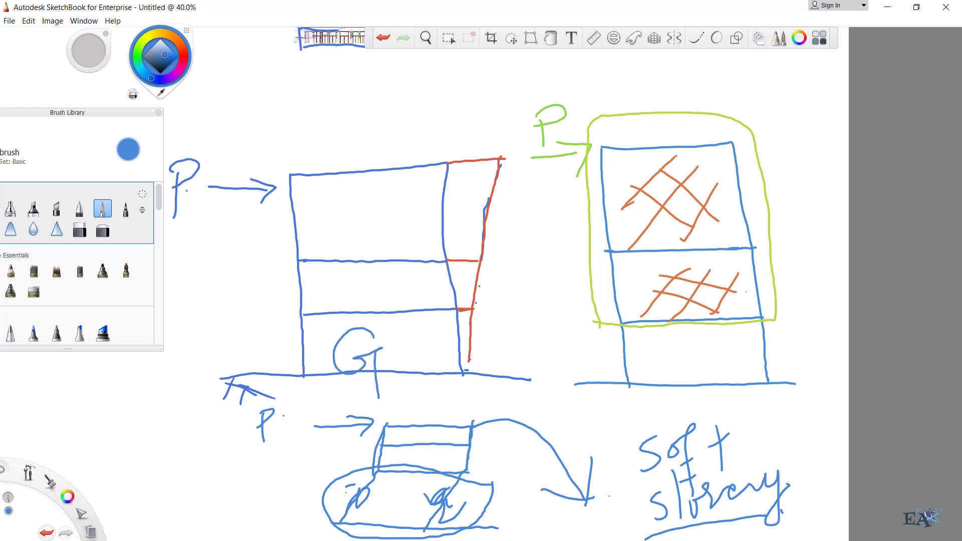
{"action": "mouse_move", "coordinate": [351, 279]}
{"action": "left_mouse_down"}
{"action": "mouse_move", "coordinate": [355, 327]}
{"action": "mouse_move", "coordinate": [372, 268]}
{"action": "left_mouse_up"}
{"action": "left_click_drag", "start_coordinate": [346, 300], "coordinate": [373, 286]}
{"action": "mouse_move", "coordinate": [333, 312]}
{"action": "left_mouse_down"}
{"action": "mouse_move", "coordinate": [299, 377]}
{"action": "mouse_move", "coordinate": [317, 379]}
{"action": "left_mouse_up"}
{"action": "mouse_move", "coordinate": [359, 317]}
{"action": "left_mouse_down"}
{"action": "mouse_move", "coordinate": [346, 372]}
{"action": "mouse_move", "coordinate": [358, 365]}
{"action": "left_mouse_up"}
{"action": "left_click_drag", "start_coordinate": [383, 373], "coordinate": [394, 378]}
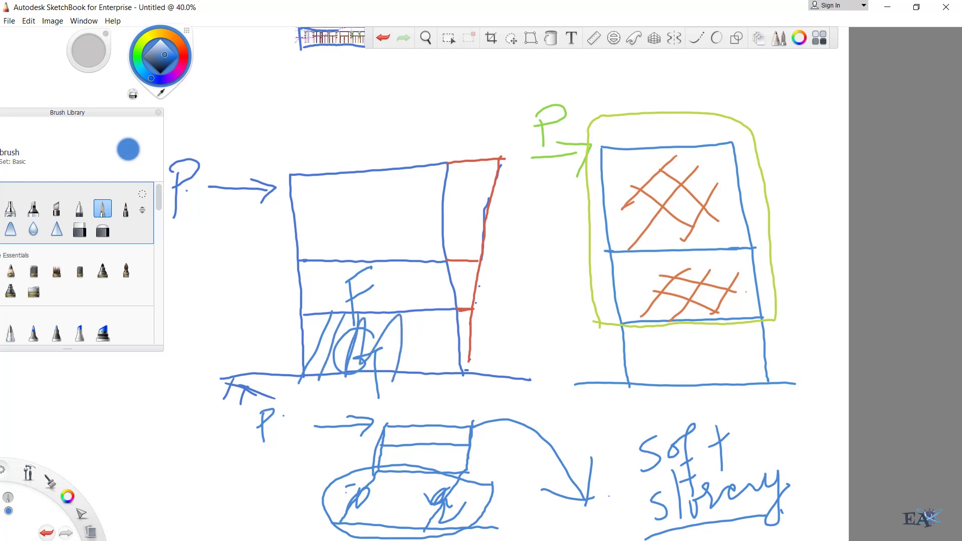
Hatch the top storey, ring the middle storey with an ellipse, darken its columns, and select everything.
{"action": "left_click_drag", "start_coordinate": [358, 183], "coordinate": [315, 248]}
{"action": "left_click_drag", "start_coordinate": [396, 178], "coordinate": [362, 240]}
{"action": "left_click_drag", "start_coordinate": [412, 181], "coordinate": [390, 242]}
{"action": "left_click_drag", "start_coordinate": [319, 210], "coordinate": [381, 219]}
{"action": "left_click_drag", "start_coordinate": [363, 192], "coordinate": [402, 223]}
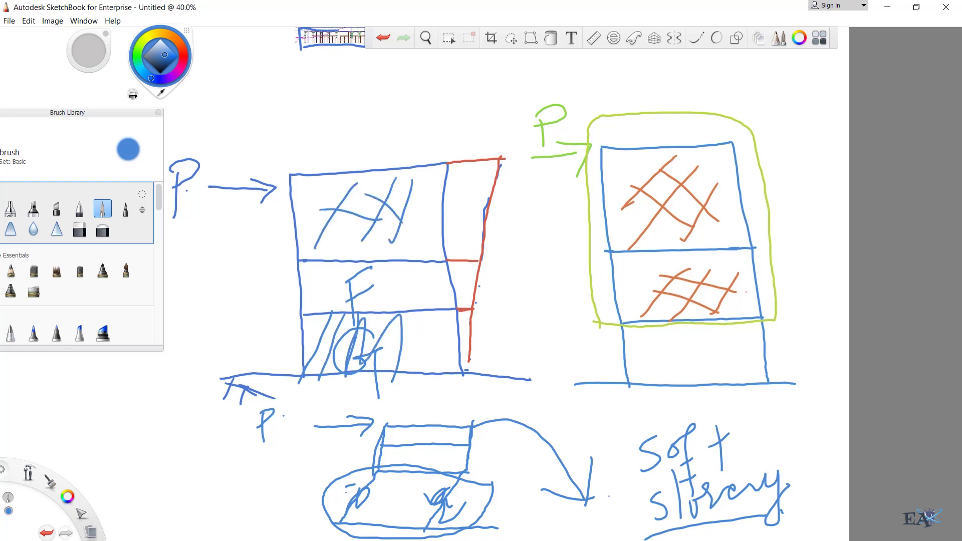
{"action": "mouse_move", "coordinate": [459, 254]}
{"action": "left_mouse_down"}
{"action": "mouse_move", "coordinate": [274, 281]}
{"action": "mouse_move", "coordinate": [470, 283]}
{"action": "mouse_move", "coordinate": [404, 256]}
{"action": "left_mouse_up"}
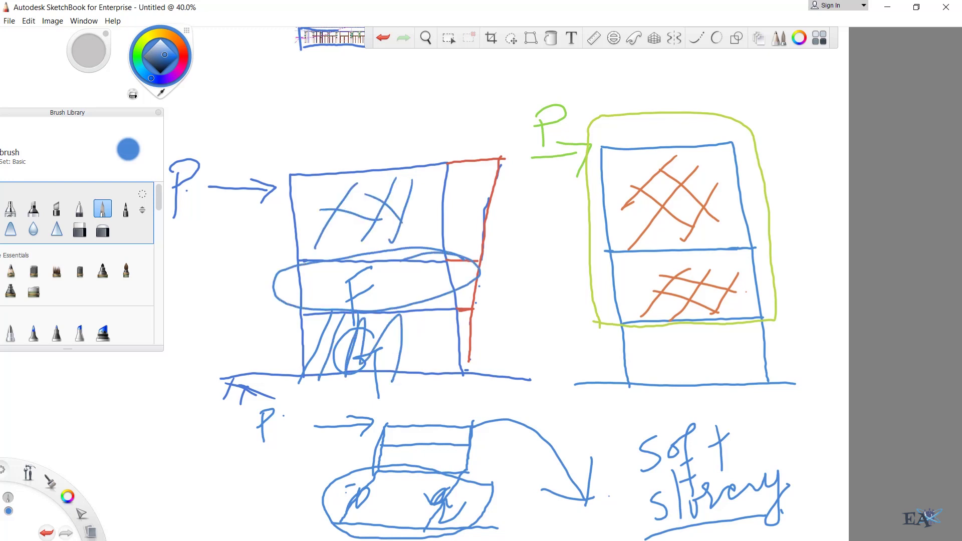
{"action": "left_click_drag", "start_coordinate": [299, 266], "coordinate": [301, 321]}
{"action": "left_click_drag", "start_coordinate": [445, 263], "coordinate": [454, 308]}
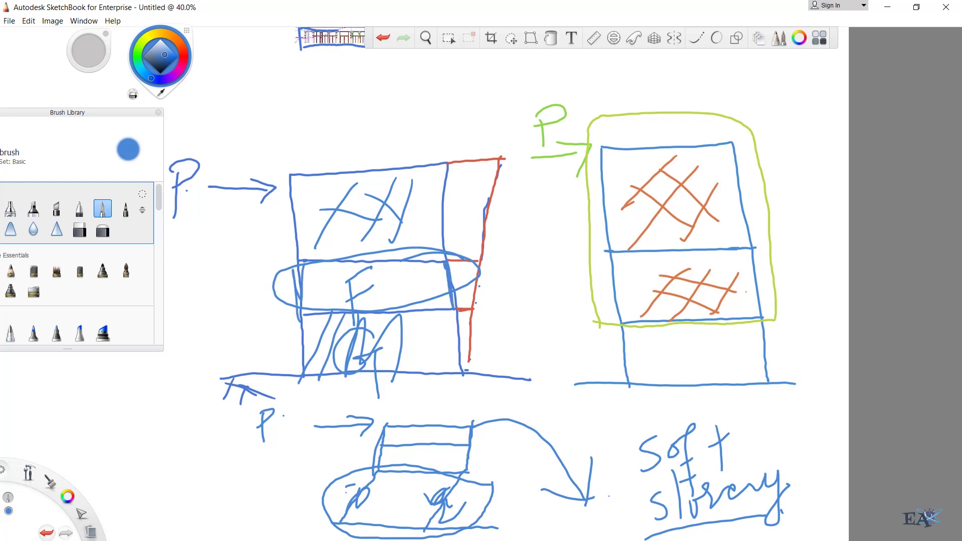
{"action": "left_click_drag", "start_coordinate": [303, 267], "coordinate": [303, 303]}
{"action": "key", "text": "ctrl+a"}
Delete all sketches and draw a new blue frame with floor lines on a ground line, retracing its columns.
{"action": "key", "text": "Delete"}
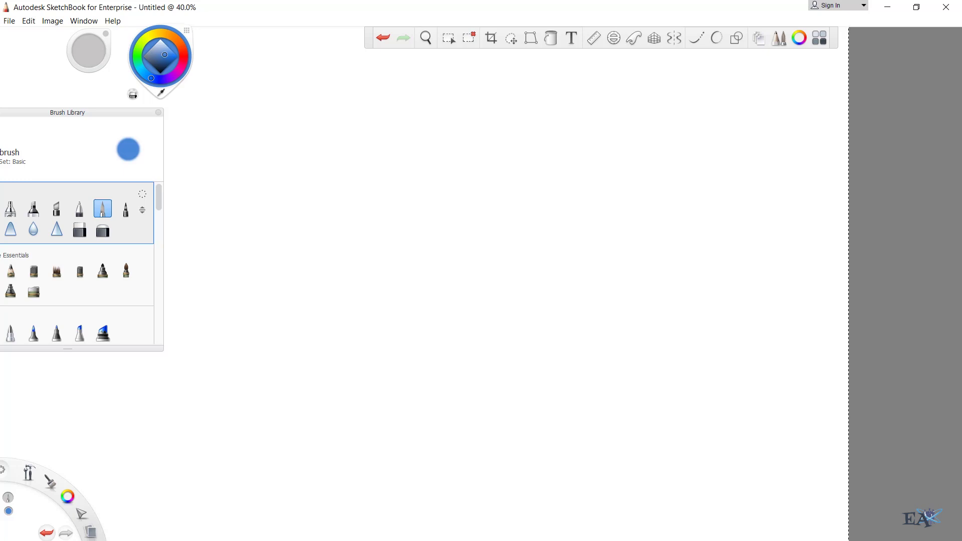
{"action": "left_click_drag", "start_coordinate": [306, 129], "coordinate": [293, 264]}
{"action": "left_click_drag", "start_coordinate": [302, 128], "coordinate": [429, 102]}
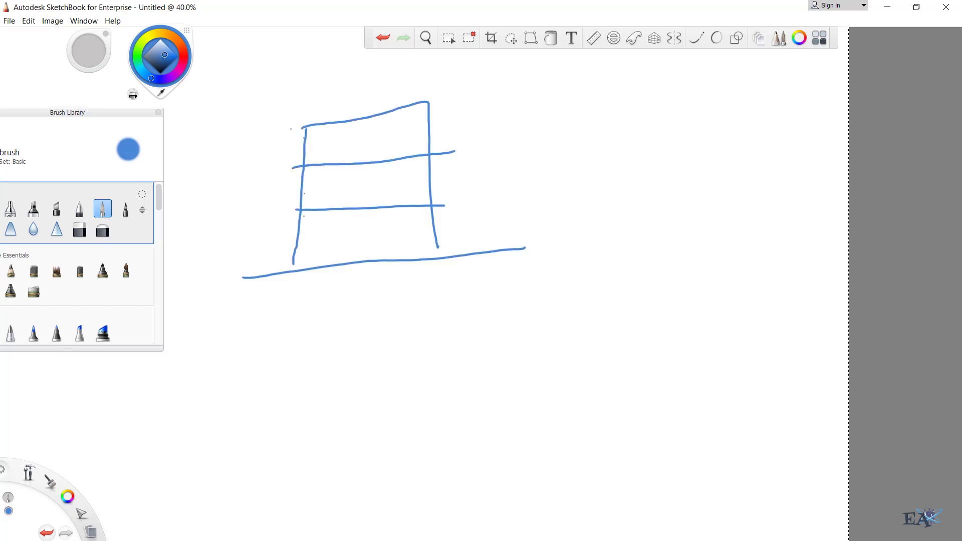
{"action": "left_click_drag", "start_coordinate": [304, 125], "coordinate": [296, 286]}
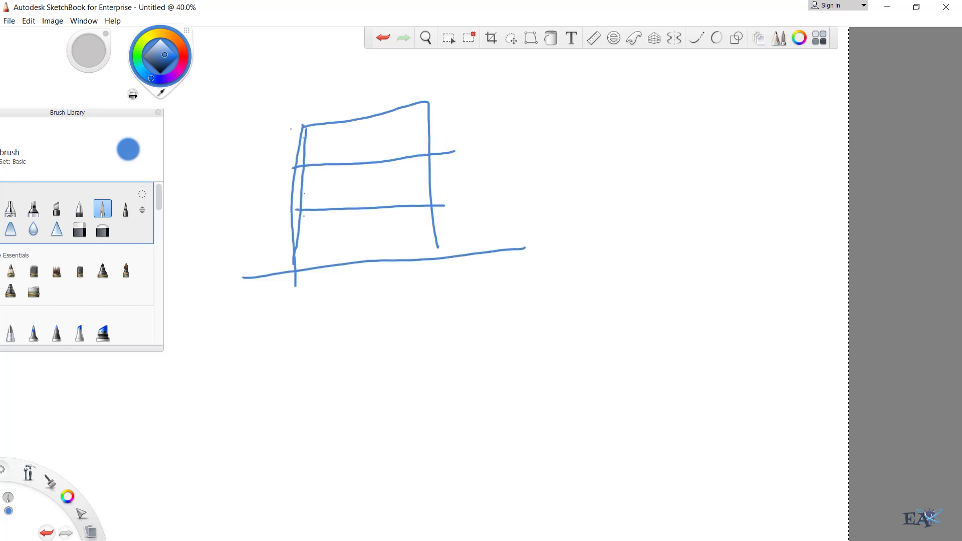
{"action": "left_click_drag", "start_coordinate": [429, 105], "coordinate": [432, 205]}
{"action": "left_click_drag", "start_coordinate": [438, 247], "coordinate": [441, 257]}
Handwrite 'Etabs' and 'SAP 2000' beside the frame, separated by a line and boxed.
{"action": "mouse_move", "coordinate": [609, 107]}
{"action": "left_mouse_down"}
{"action": "mouse_move", "coordinate": [621, 134]}
{"action": "mouse_move", "coordinate": [611, 106]}
{"action": "left_mouse_up"}
{"action": "mouse_move", "coordinate": [626, 127]}
{"action": "left_mouse_down"}
{"action": "mouse_move", "coordinate": [641, 103]}
{"action": "mouse_move", "coordinate": [639, 145]}
{"action": "left_mouse_up"}
{"action": "left_click_drag", "start_coordinate": [661, 112], "coordinate": [652, 125]}
{"action": "left_click_drag", "start_coordinate": [667, 100], "coordinate": [685, 122]}
{"action": "left_click", "coordinate": [717, 107]}
{"action": "mouse_move", "coordinate": [652, 148]}
{"action": "left_mouse_down"}
{"action": "mouse_move", "coordinate": [643, 189]}
{"action": "mouse_move", "coordinate": [696, 182]}
{"action": "mouse_move", "coordinate": [705, 159]}
{"action": "left_mouse_up"}
{"action": "mouse_move", "coordinate": [708, 179]}
{"action": "left_mouse_down"}
{"action": "mouse_move", "coordinate": [710, 159]}
{"action": "mouse_move", "coordinate": [776, 159]}
{"action": "mouse_move", "coordinate": [811, 138]}
{"action": "left_mouse_up"}
{"action": "left_click_drag", "start_coordinate": [619, 205], "coordinate": [810, 173]}
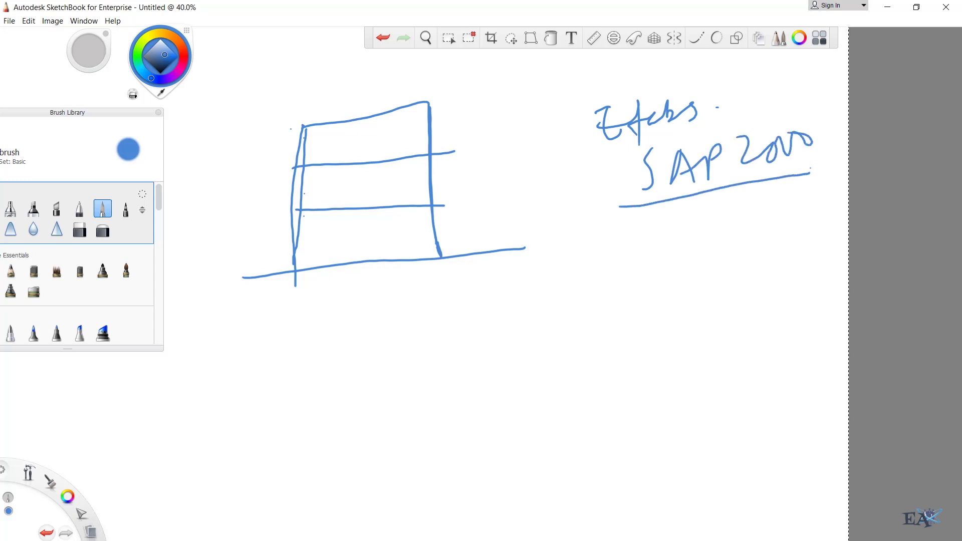
{"action": "left_click_drag", "start_coordinate": [591, 154], "coordinate": [767, 111]}
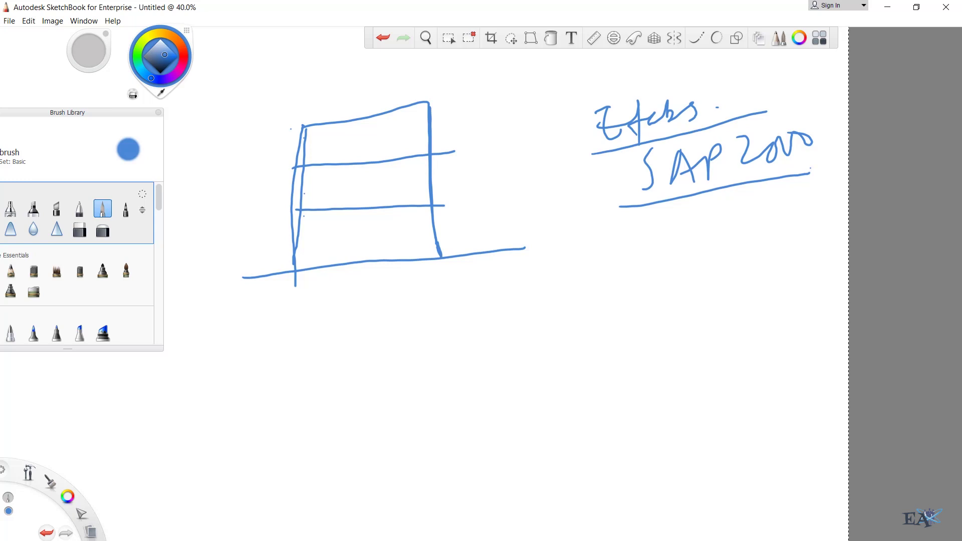
{"action": "mouse_move", "coordinate": [581, 85]}
{"action": "left_mouse_down"}
{"action": "mouse_move", "coordinate": [615, 248]}
{"action": "mouse_move", "coordinate": [719, 74]}
{"action": "mouse_move", "coordinate": [821, 198]}
{"action": "left_mouse_up"}
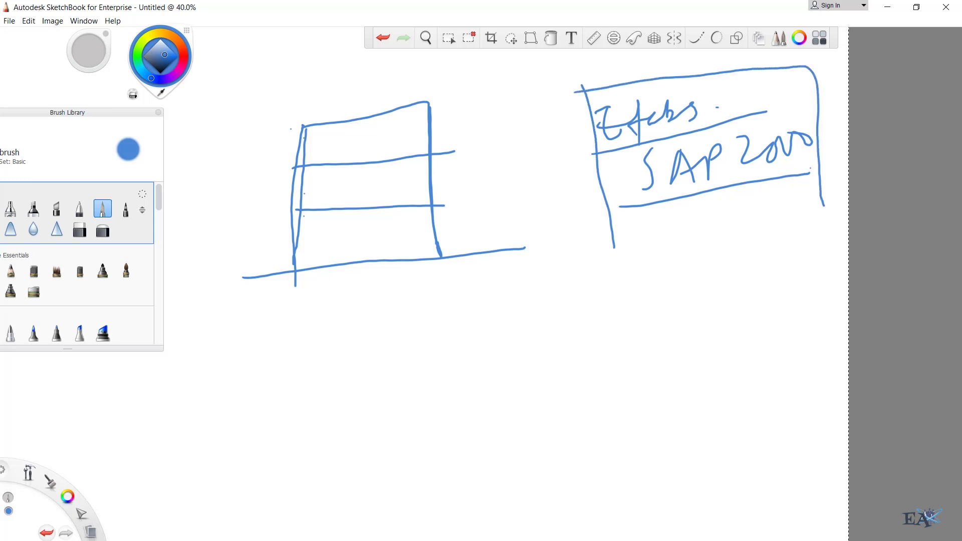
Write 'STAAD' below 'SAP 2000' and underline it.
{"action": "mouse_move", "coordinate": [670, 224]}
{"action": "left_mouse_down"}
{"action": "mouse_move", "coordinate": [652, 276]}
{"action": "mouse_move", "coordinate": [685, 279]}
{"action": "left_mouse_up"}
{"action": "left_click_drag", "start_coordinate": [670, 241], "coordinate": [715, 224]}
{"action": "left_click_drag", "start_coordinate": [709, 261], "coordinate": [768, 246]}
{"action": "mouse_move", "coordinate": [784, 213]}
{"action": "left_mouse_down"}
{"action": "mouse_move", "coordinate": [785, 245]}
{"action": "mouse_move", "coordinate": [645, 311]}
{"action": "left_mouse_up"}
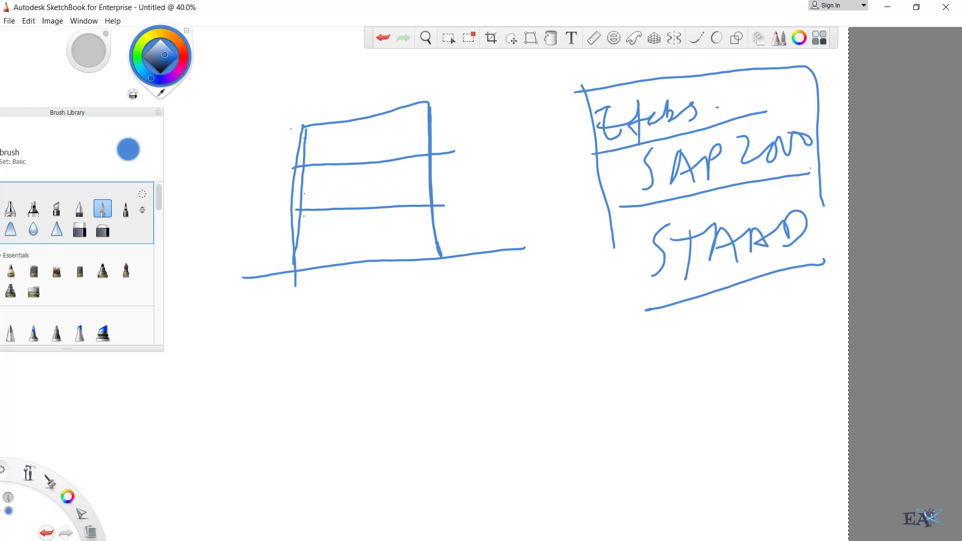
Arrow the software list to the frame, mark m and 3, and arrow to the factor 2.5.
{"action": "mouse_move", "coordinate": [596, 135]}
{"action": "left_mouse_down"}
{"action": "mouse_move", "coordinate": [432, 177]}
{"action": "mouse_move", "coordinate": [459, 186]}
{"action": "left_mouse_up"}
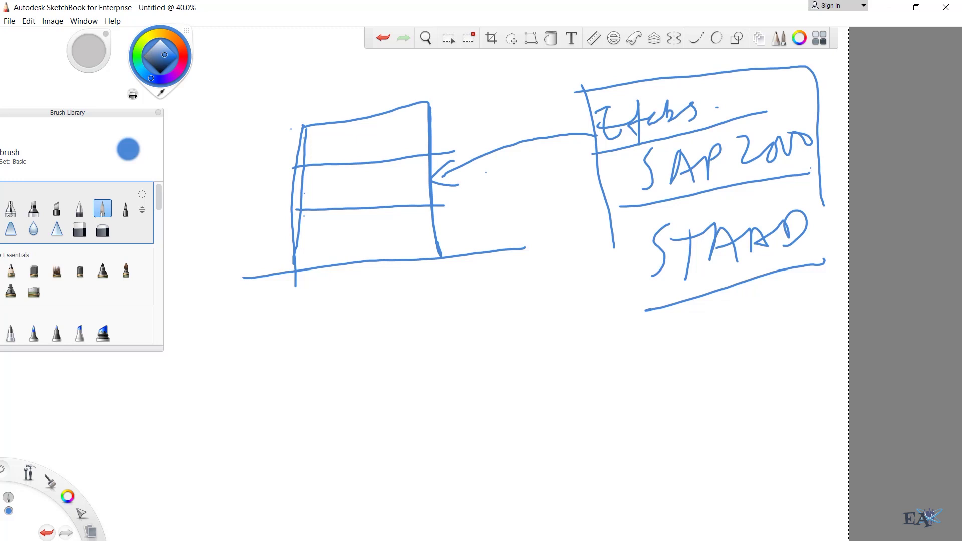
{"action": "mouse_move", "coordinate": [299, 212]}
{"action": "left_mouse_down"}
{"action": "mouse_move", "coordinate": [291, 263]}
{"action": "mouse_move", "coordinate": [293, 232]}
{"action": "mouse_move", "coordinate": [324, 226]}
{"action": "mouse_move", "coordinate": [337, 261]}
{"action": "left_mouse_up"}
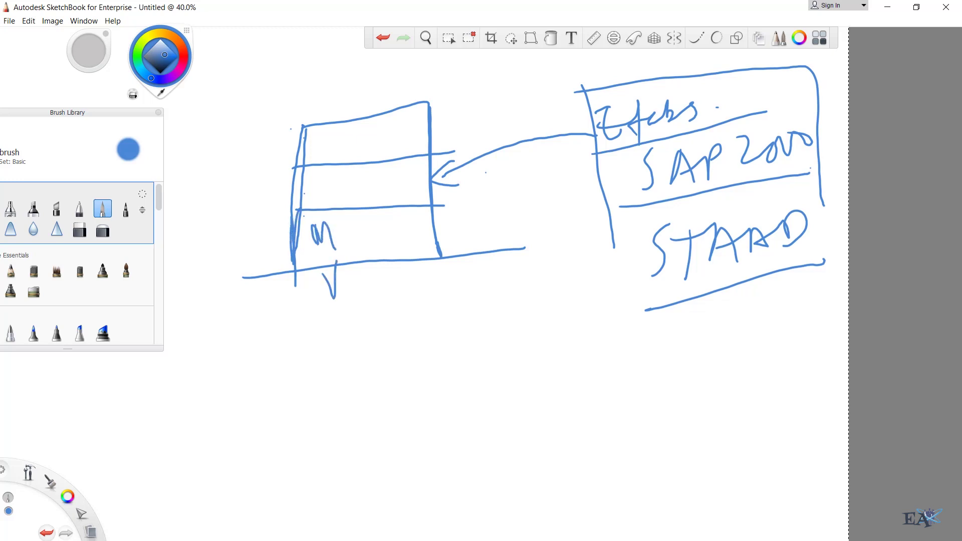
{"action": "mouse_move", "coordinate": [347, 336]}
{"action": "left_mouse_down"}
{"action": "mouse_move", "coordinate": [370, 342]}
{"action": "mouse_move", "coordinate": [373, 314]}
{"action": "left_mouse_up"}
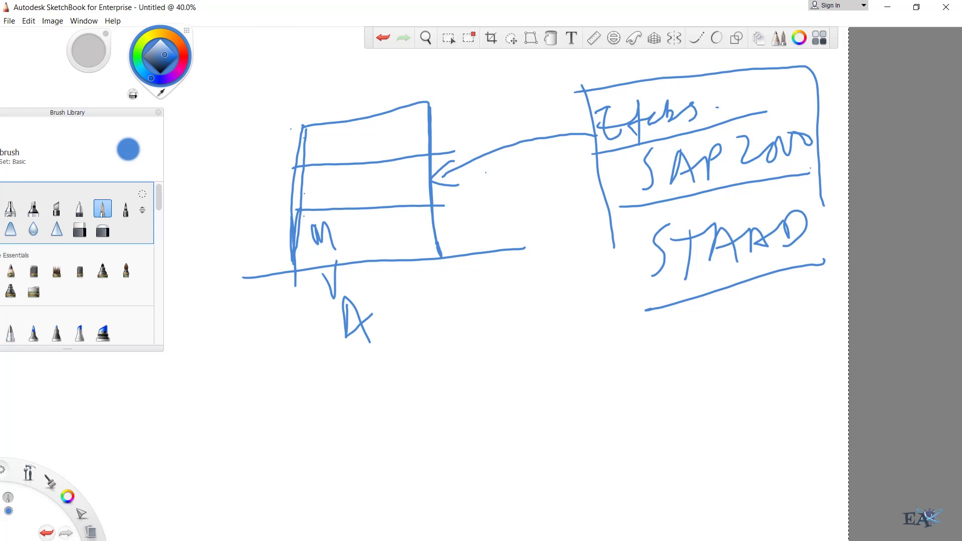
{"action": "mouse_move", "coordinate": [346, 224]}
{"action": "left_mouse_down"}
{"action": "mouse_move", "coordinate": [383, 295]}
{"action": "mouse_move", "coordinate": [375, 332]}
{"action": "left_mouse_up"}
{"action": "left_click_drag", "start_coordinate": [366, 276], "coordinate": [429, 312]}
{"action": "mouse_move", "coordinate": [403, 311]}
{"action": "left_mouse_down"}
{"action": "mouse_move", "coordinate": [431, 315]}
{"action": "mouse_move", "coordinate": [431, 325]}
{"action": "left_mouse_up"}
{"action": "mouse_move", "coordinate": [468, 290]}
{"action": "left_mouse_down"}
{"action": "mouse_move", "coordinate": [453, 321]}
{"action": "mouse_move", "coordinate": [481, 319]}
{"action": "left_mouse_up"}
{"action": "left_click", "coordinate": [491, 310]}
{"action": "mouse_move", "coordinate": [512, 277]}
{"action": "left_mouse_down"}
{"action": "mouse_move", "coordinate": [524, 303]}
{"action": "mouse_move", "coordinate": [510, 315]}
{"action": "left_mouse_up"}
{"action": "left_click_drag", "start_coordinate": [517, 275], "coordinate": [543, 268]}
{"action": "mouse_move", "coordinate": [541, 317]}
{"action": "left_mouse_down"}
{"action": "mouse_move", "coordinate": [513, 346]}
{"action": "mouse_move", "coordinate": [529, 362]}
{"action": "left_mouse_up"}
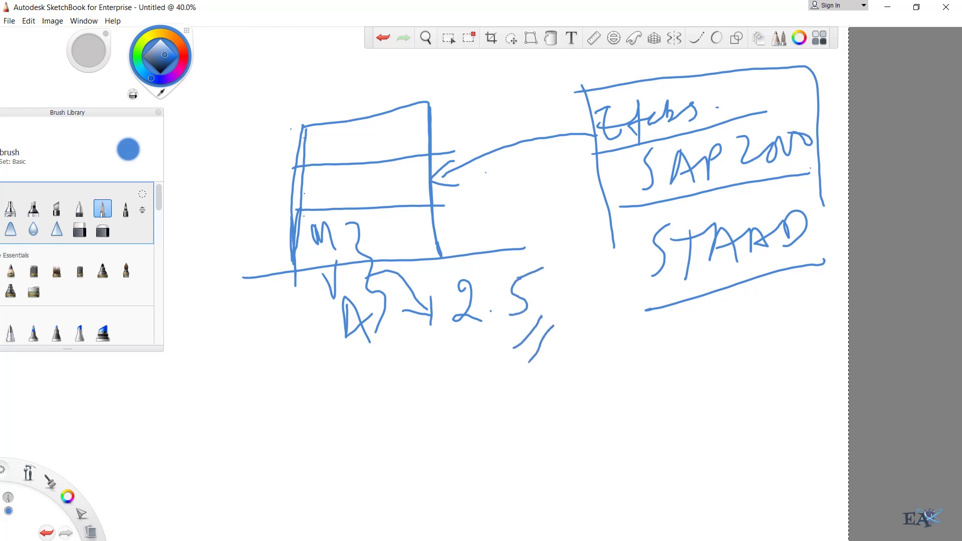
Write the code reference 1893 and the underlined year 2002 after the factor.
{"action": "mouse_move", "coordinate": [589, 341]}
{"action": "left_mouse_down"}
{"action": "mouse_move", "coordinate": [592, 375]}
{"action": "mouse_move", "coordinate": [591, 340]}
{"action": "left_mouse_up"}
{"action": "left_click_drag", "start_coordinate": [596, 377], "coordinate": [573, 396]}
{"action": "left_click_drag", "start_coordinate": [623, 336], "coordinate": [616, 371]}
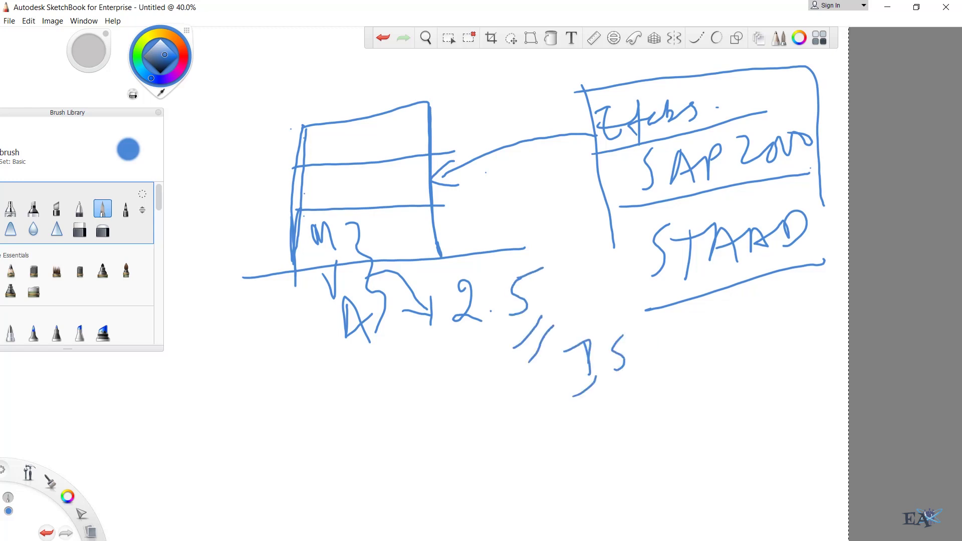
{"action": "left_click_drag", "start_coordinate": [666, 320], "coordinate": [661, 362]}
{"action": "mouse_move", "coordinate": [682, 325]}
{"action": "left_mouse_down"}
{"action": "mouse_move", "coordinate": [671, 351]}
{"action": "mouse_move", "coordinate": [680, 328]}
{"action": "mouse_move", "coordinate": [701, 356]}
{"action": "left_mouse_up"}
{"action": "left_click_drag", "start_coordinate": [731, 316], "coordinate": [735, 333]}
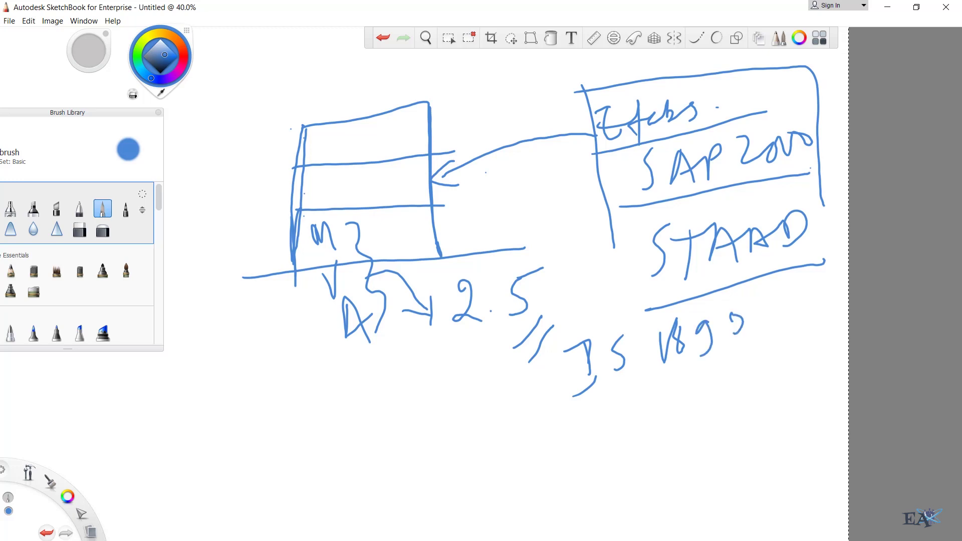
{"action": "left_click", "coordinate": [768, 325]}
{"action": "left_click_drag", "start_coordinate": [679, 401], "coordinate": [707, 414]}
{"action": "mouse_move", "coordinate": [727, 381]}
{"action": "left_mouse_down"}
{"action": "mouse_move", "coordinate": [722, 396]}
{"action": "mouse_move", "coordinate": [727, 382]}
{"action": "left_mouse_up"}
{"action": "mouse_move", "coordinate": [751, 368]}
{"action": "left_mouse_down"}
{"action": "mouse_move", "coordinate": [747, 376]}
{"action": "mouse_move", "coordinate": [754, 367]}
{"action": "left_mouse_up"}
{"action": "mouse_move", "coordinate": [778, 350]}
{"action": "left_mouse_down"}
{"action": "mouse_move", "coordinate": [793, 369]}
{"action": "mouse_move", "coordinate": [808, 358]}
{"action": "left_mouse_up"}
{"action": "left_click_drag", "start_coordinate": [701, 445], "coordinate": [810, 385]}
{"action": "left_click", "coordinate": [815, 377]}
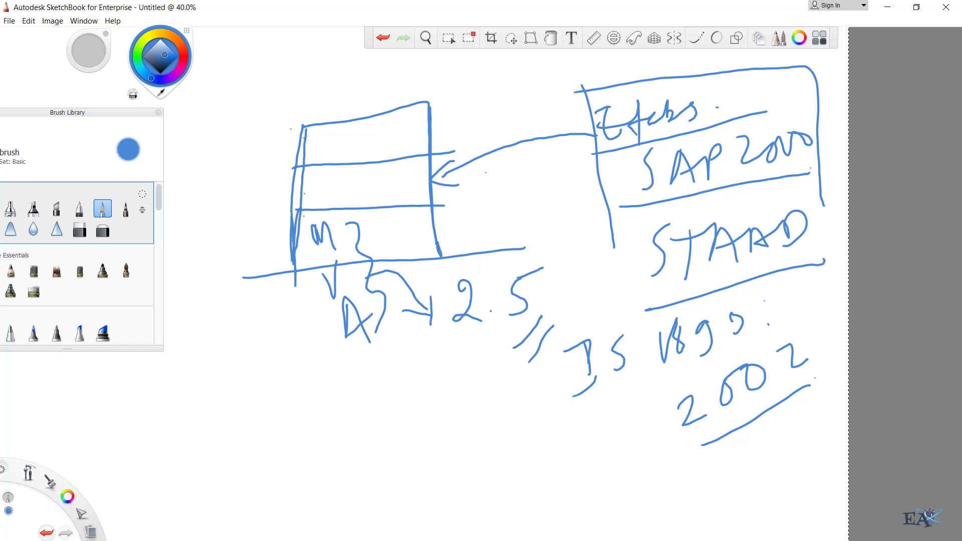
Circle the ground storey's left column, add a second ground-storey arrow, and draw a box below the factor notes.
{"action": "mouse_move", "coordinate": [300, 212]}
{"action": "left_mouse_down"}
{"action": "mouse_move", "coordinate": [268, 287]}
{"action": "mouse_move", "coordinate": [310, 223]}
{"action": "mouse_move", "coordinate": [279, 214]}
{"action": "left_mouse_up"}
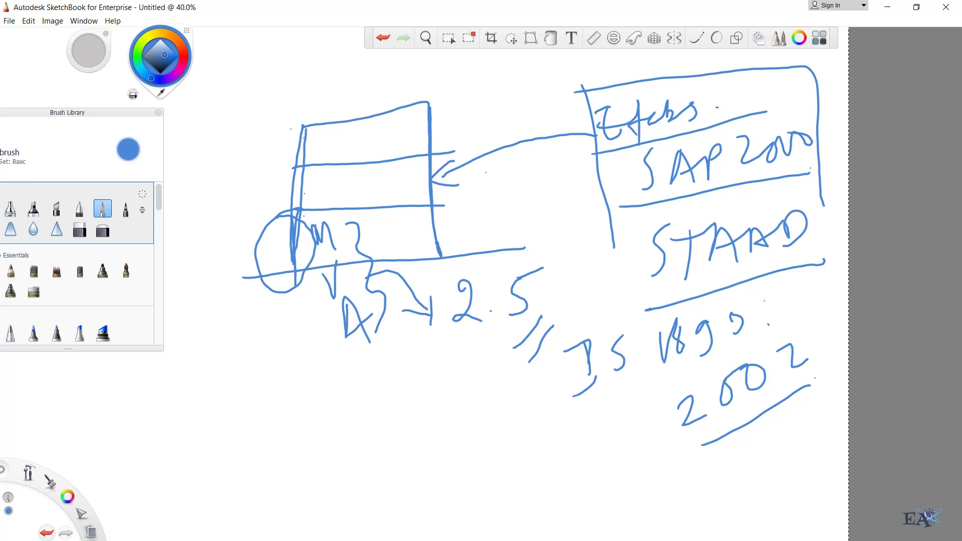
{"action": "mouse_move", "coordinate": [436, 225]}
{"action": "left_mouse_down"}
{"action": "mouse_move", "coordinate": [478, 214]}
{"action": "mouse_move", "coordinate": [471, 233]}
{"action": "left_mouse_up"}
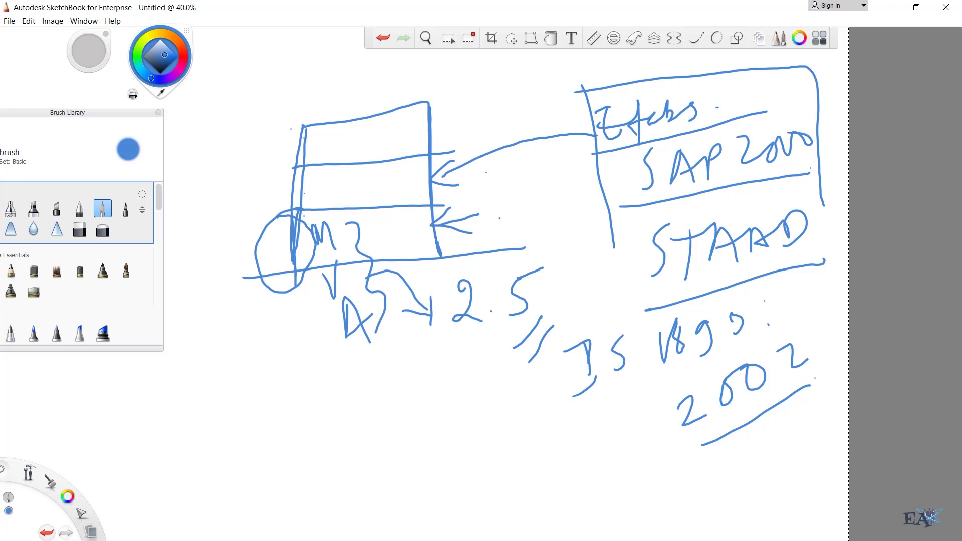
{"action": "mouse_move", "coordinate": [349, 386]}
{"action": "left_mouse_down"}
{"action": "mouse_move", "coordinate": [345, 463]}
{"action": "mouse_move", "coordinate": [457, 369]}
{"action": "mouse_move", "coordinate": [470, 466]}
{"action": "left_mouse_up"}
{"action": "mouse_move", "coordinate": [342, 446]}
{"action": "left_mouse_down"}
{"action": "mouse_move", "coordinate": [338, 470]}
{"action": "mouse_move", "coordinate": [480, 461]}
{"action": "left_mouse_up"}
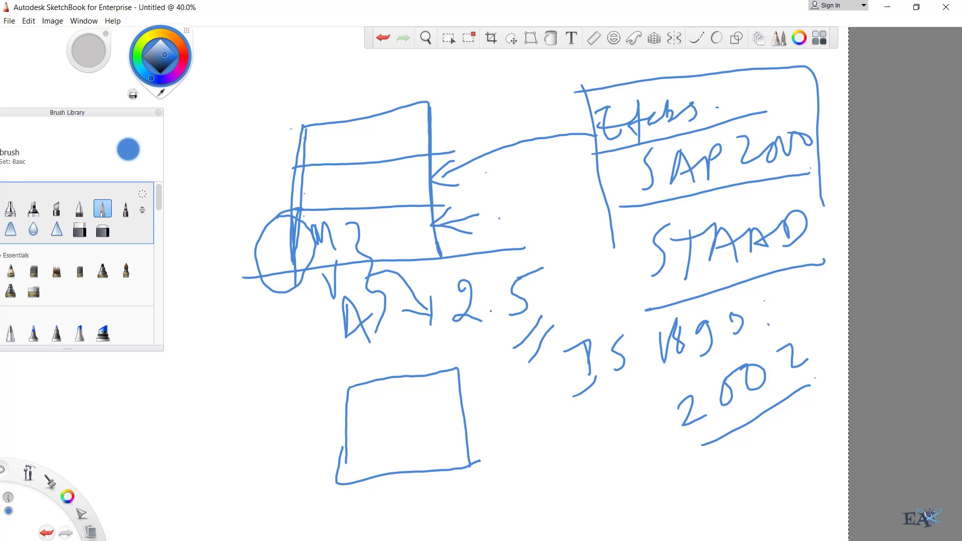
Retrace the new box's left edge down to meet its bottom edge.
{"action": "left_click_drag", "start_coordinate": [348, 387], "coordinate": [333, 493]}
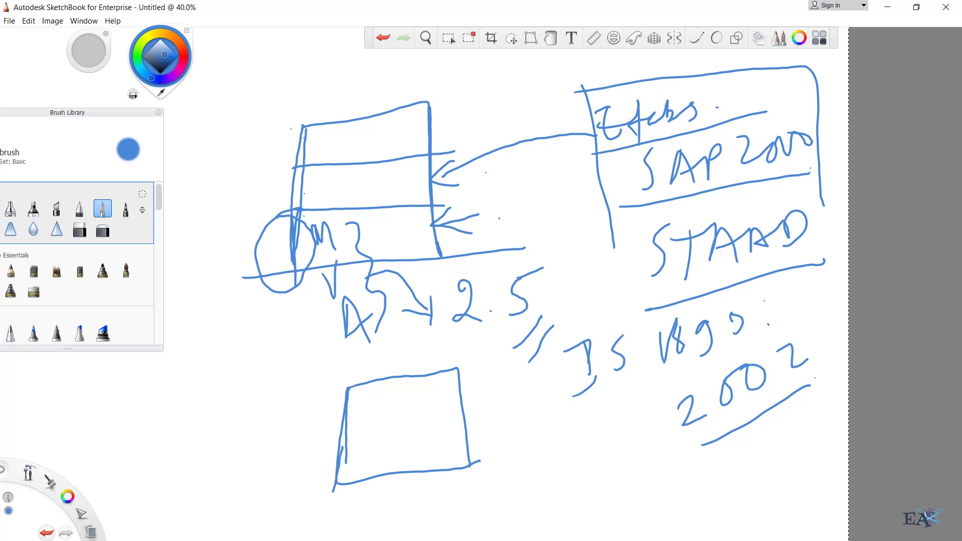